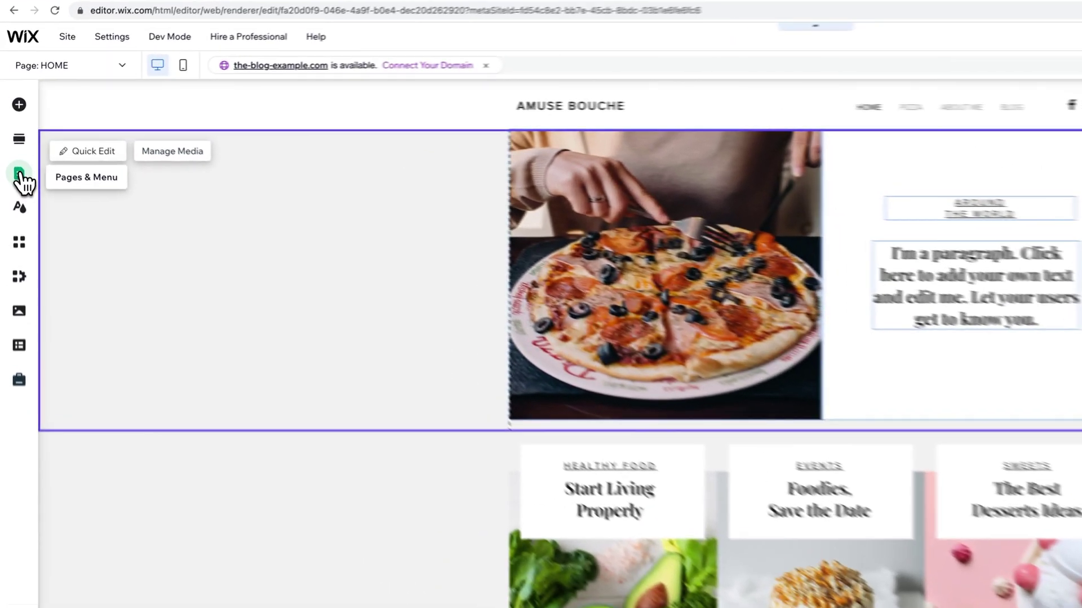
Step: Open Pages & Menu and cancel the web-address menu link without adding it
{"action": "left_click", "coordinate": [13, 144]}
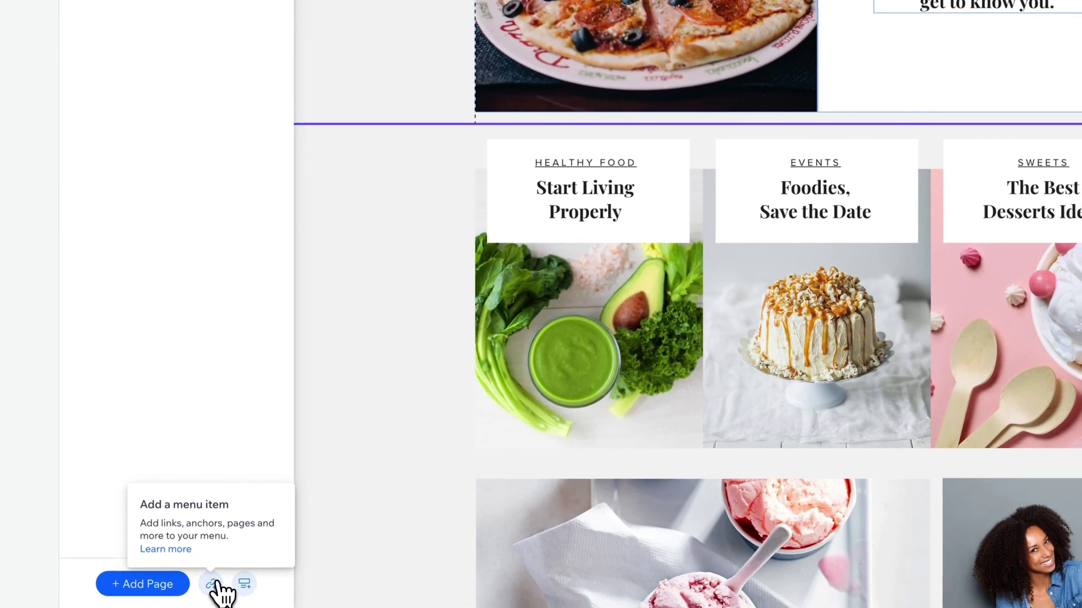
{"action": "left_click", "coordinate": [210, 584]}
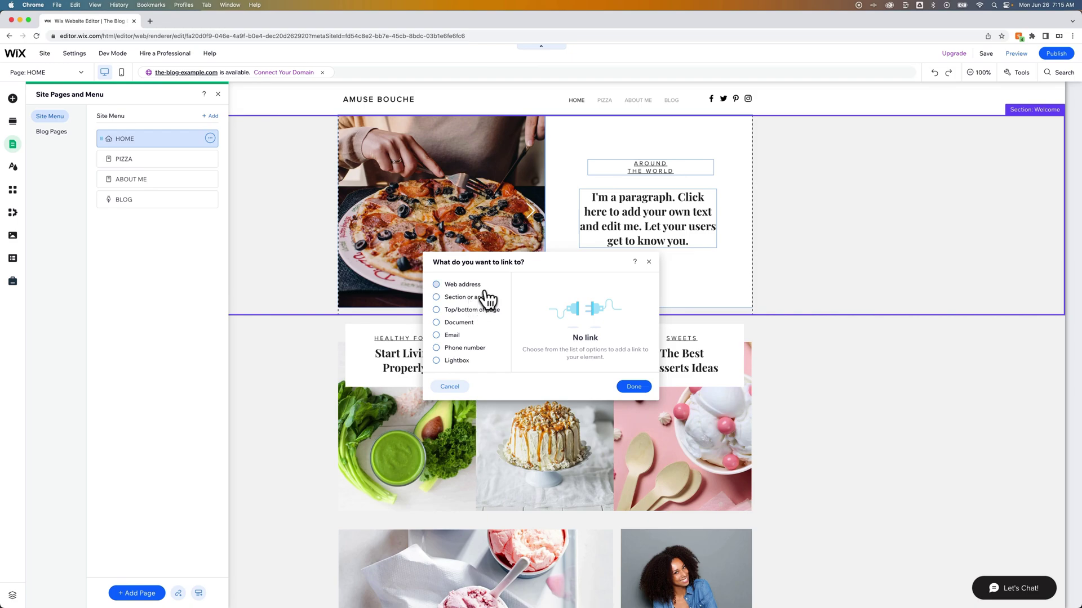
{"action": "left_click", "coordinate": [437, 285]}
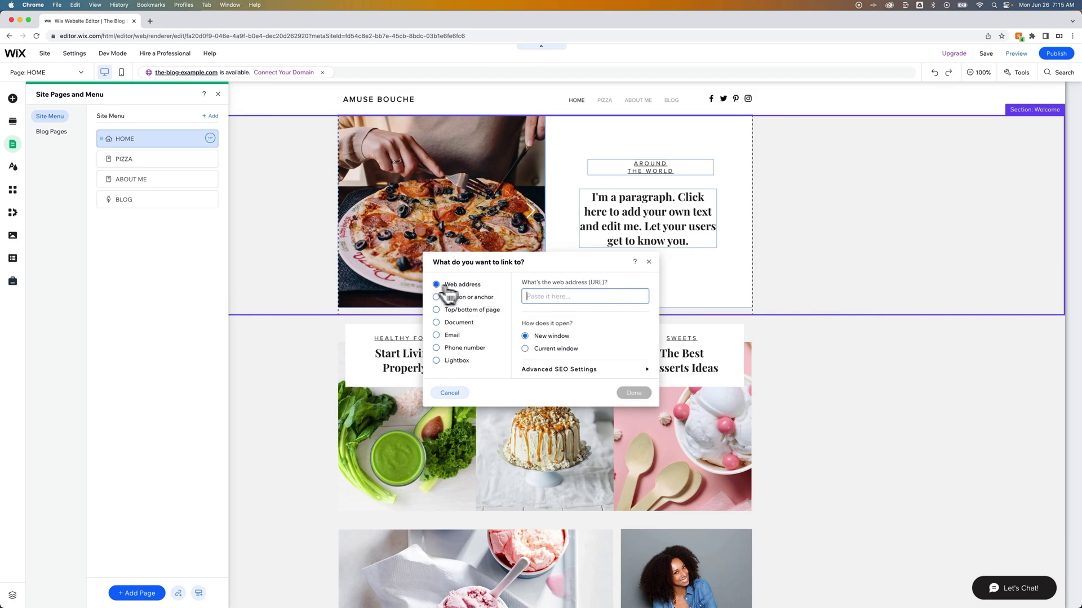
{"action": "left_click", "coordinate": [649, 262]}
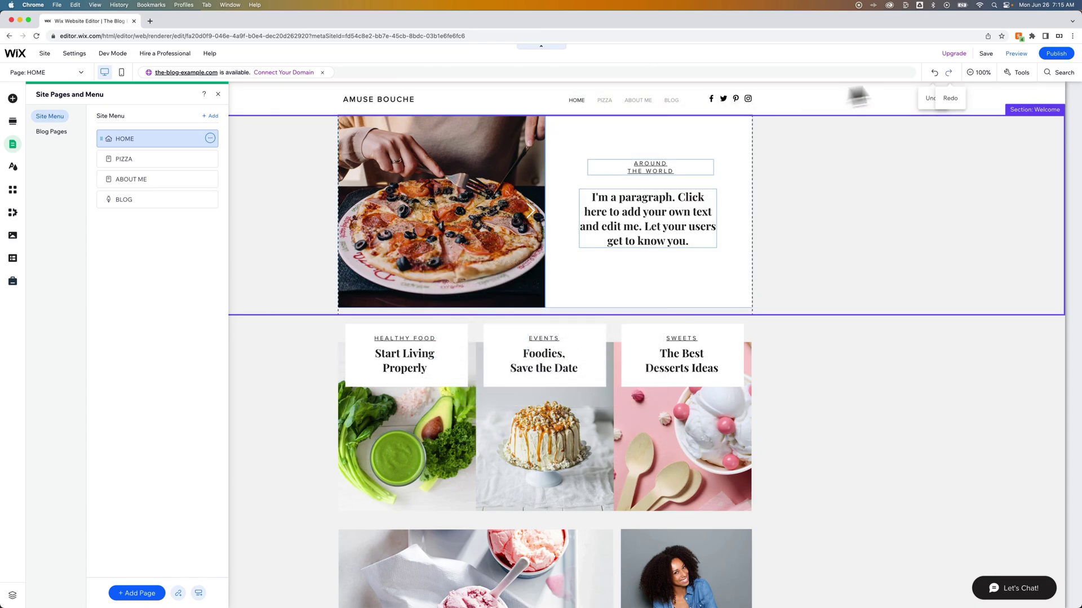
Step: On the live site, copy the blog's ICE CREAM category page URL, then close the tab
{"action": "mouse_move", "coordinate": [1045, 54]}
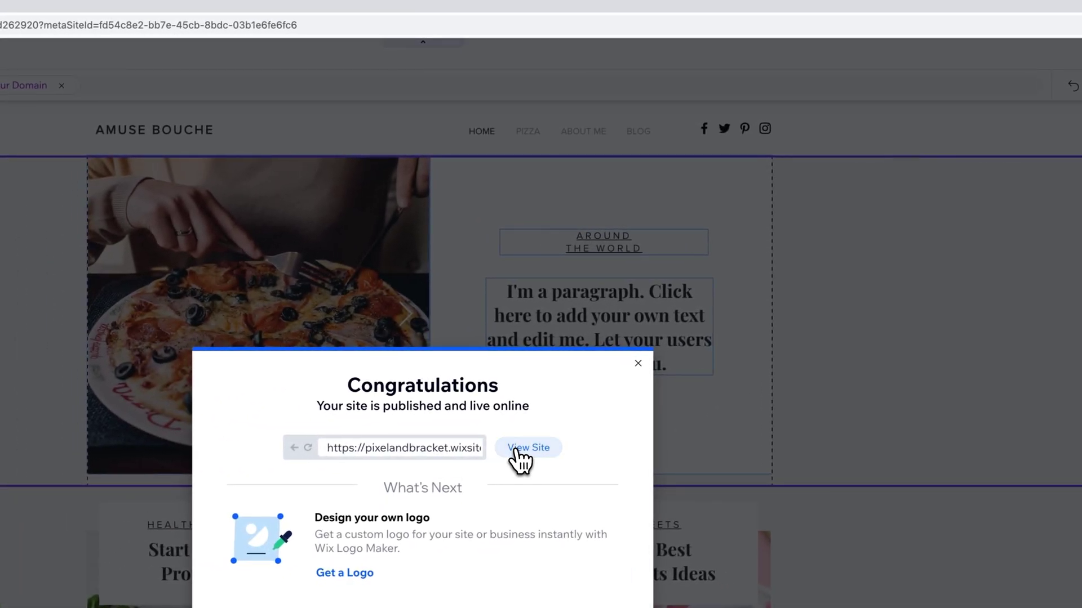
{"action": "left_click", "coordinate": [515, 448]}
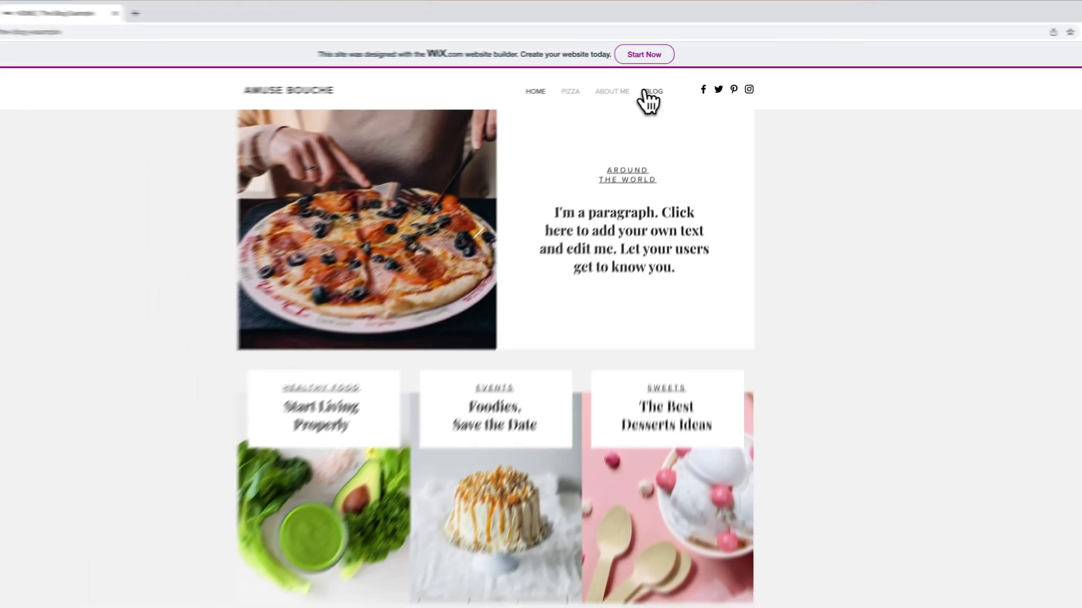
{"action": "left_click", "coordinate": [630, 104]}
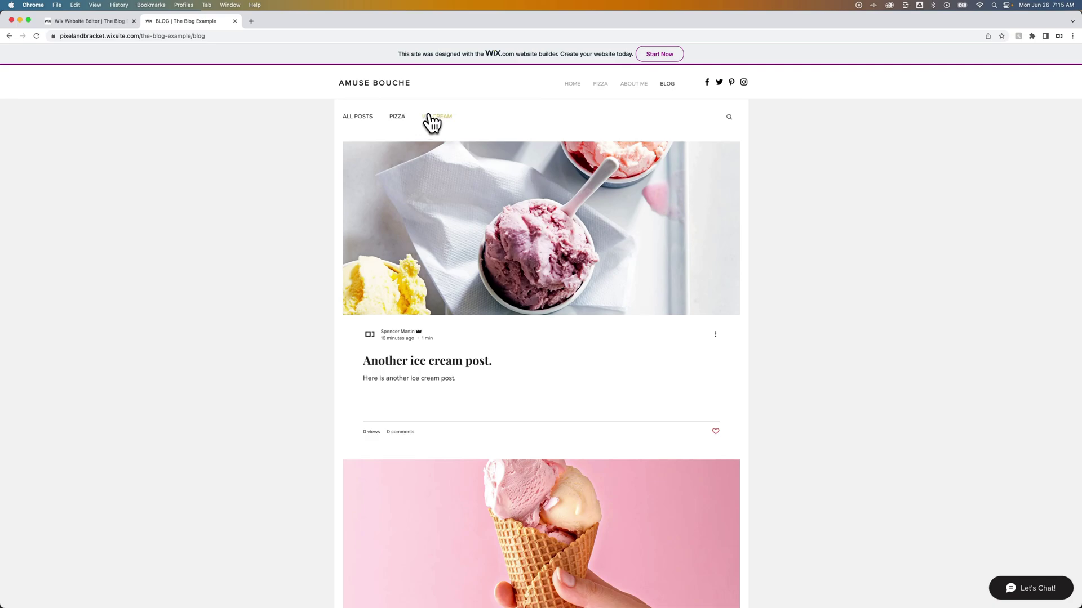
{"action": "left_click", "coordinate": [433, 125]}
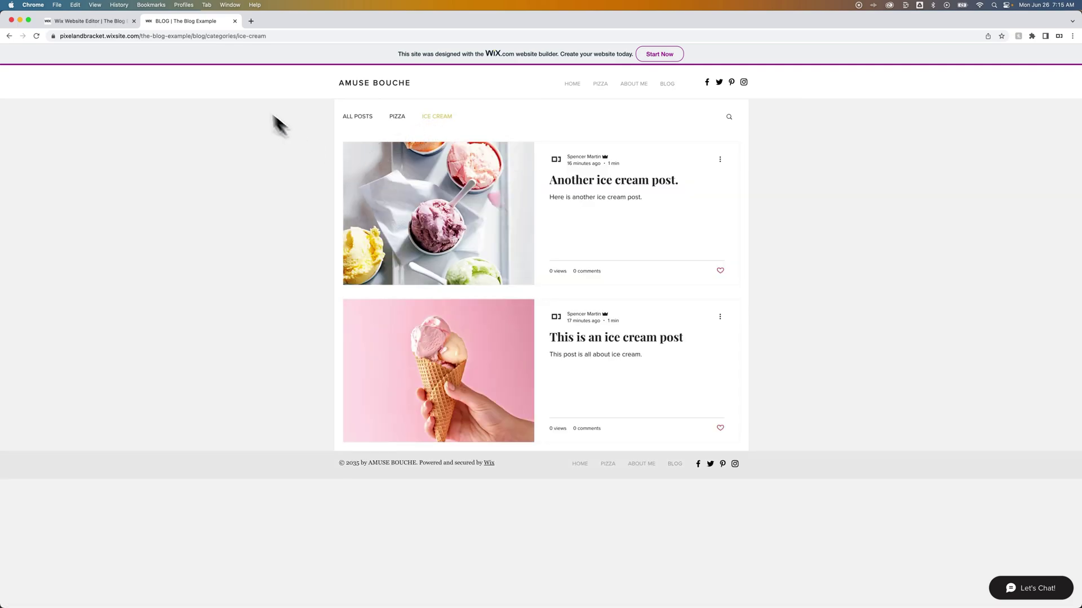
{"action": "left_click", "coordinate": [234, 37]}
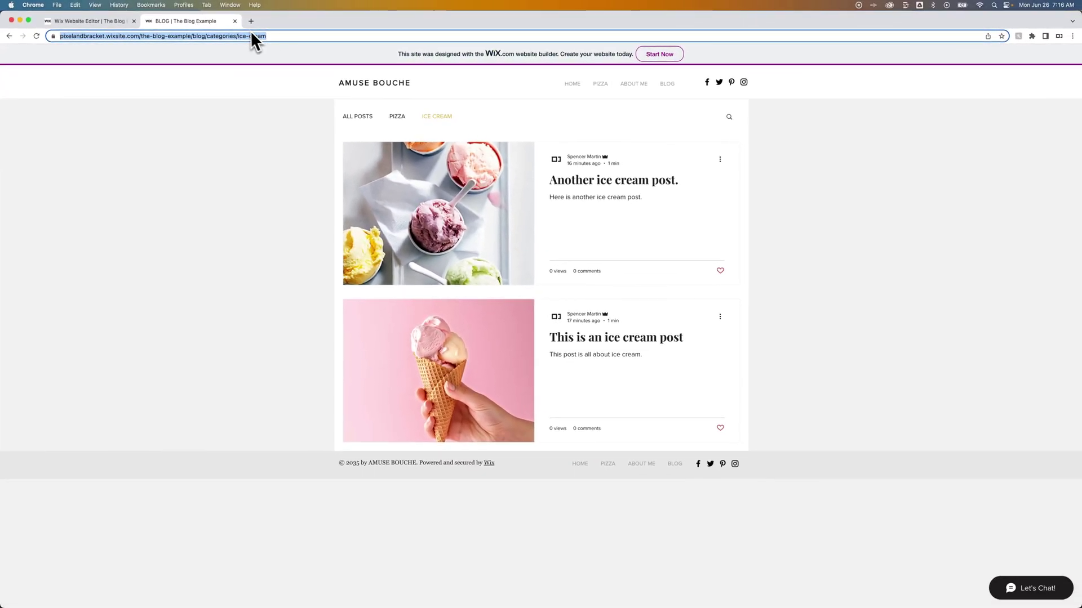
{"action": "left_click", "coordinate": [235, 22]}
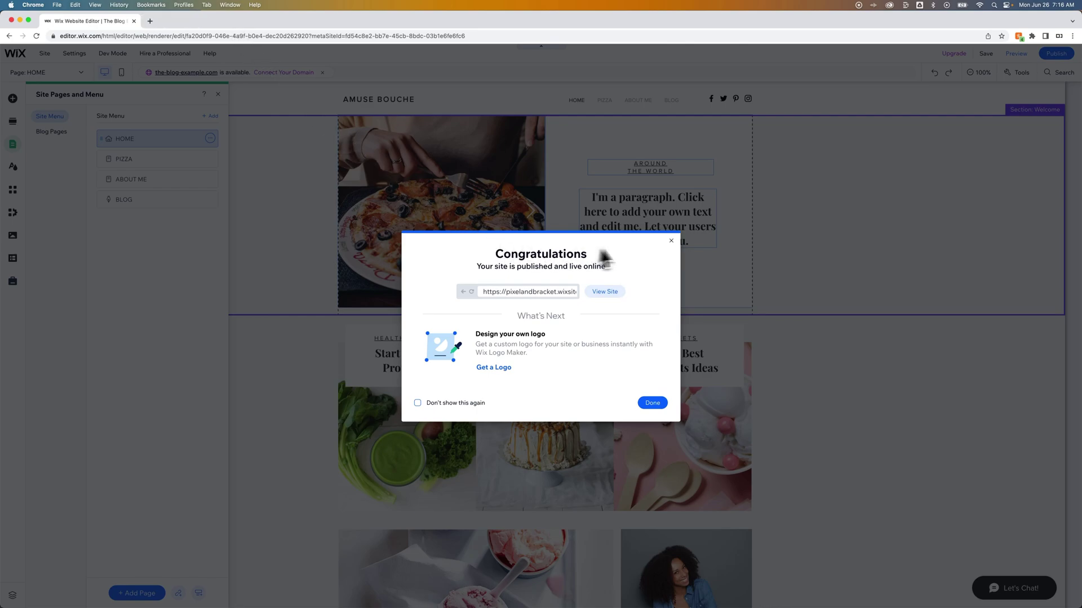
Step: Add a web-address menu link to the pasted ice-cream category URL, named ICE CREAM
{"action": "left_click", "coordinate": [670, 242]}
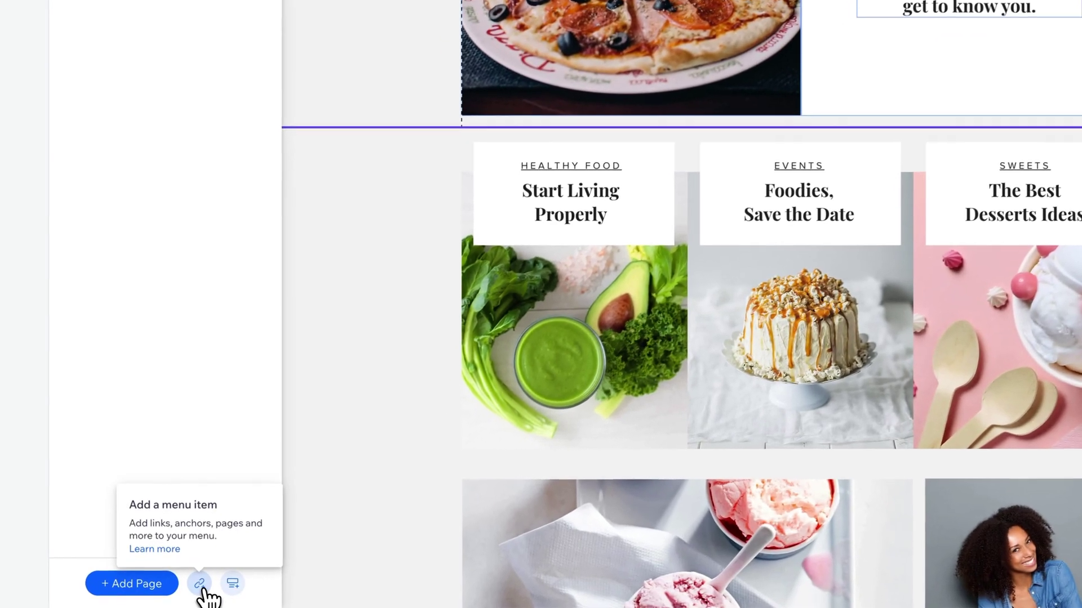
{"action": "left_click", "coordinate": [178, 593]}
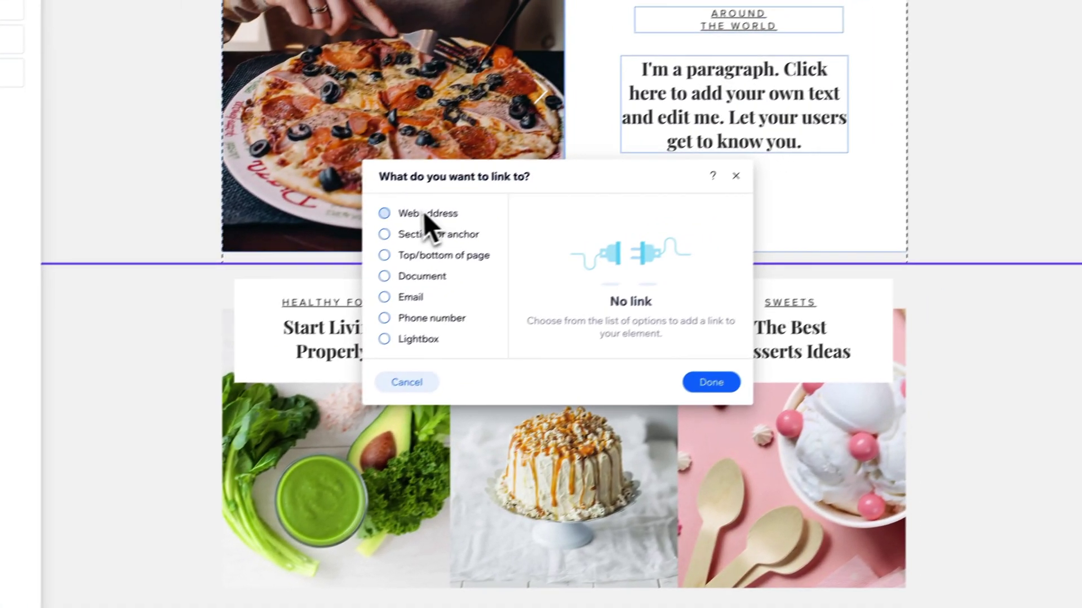
{"action": "left_click", "coordinate": [606, 110]}
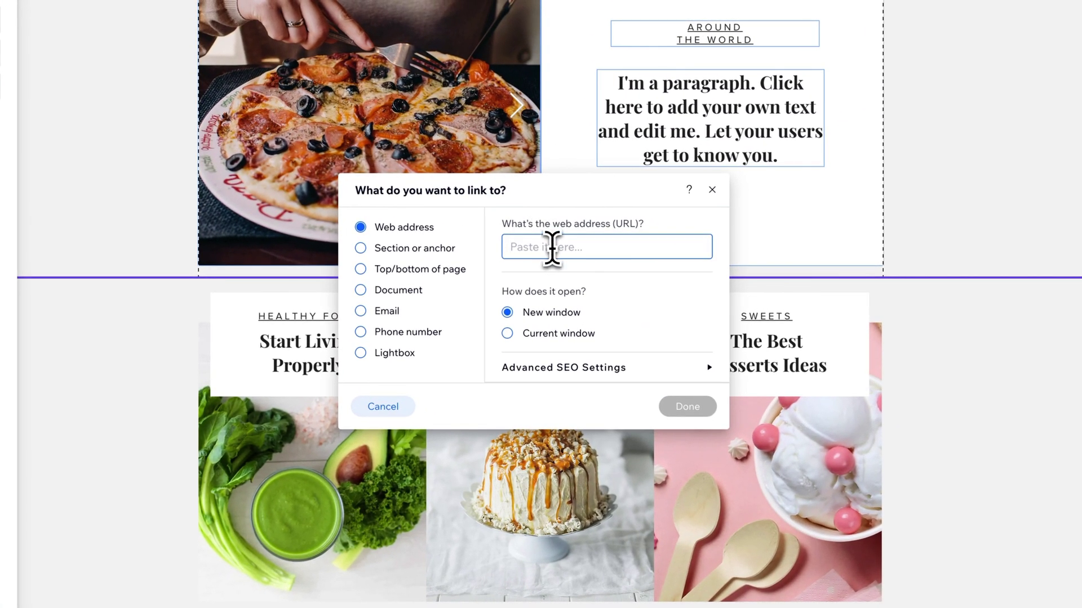
{"action": "key", "text": "ctrl+v"}
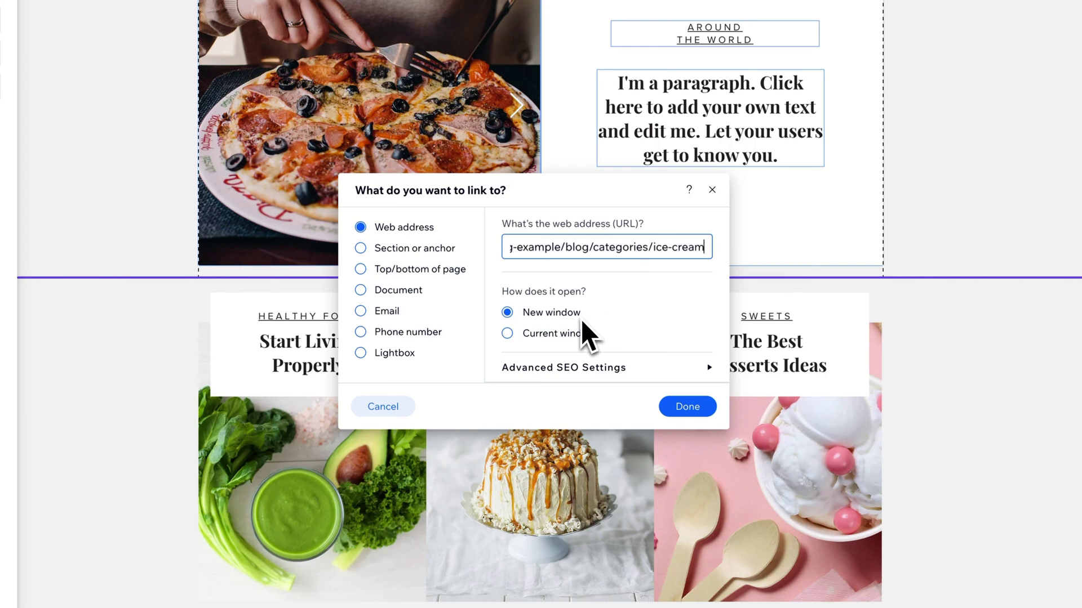
{"action": "left_click", "coordinate": [699, 414]}
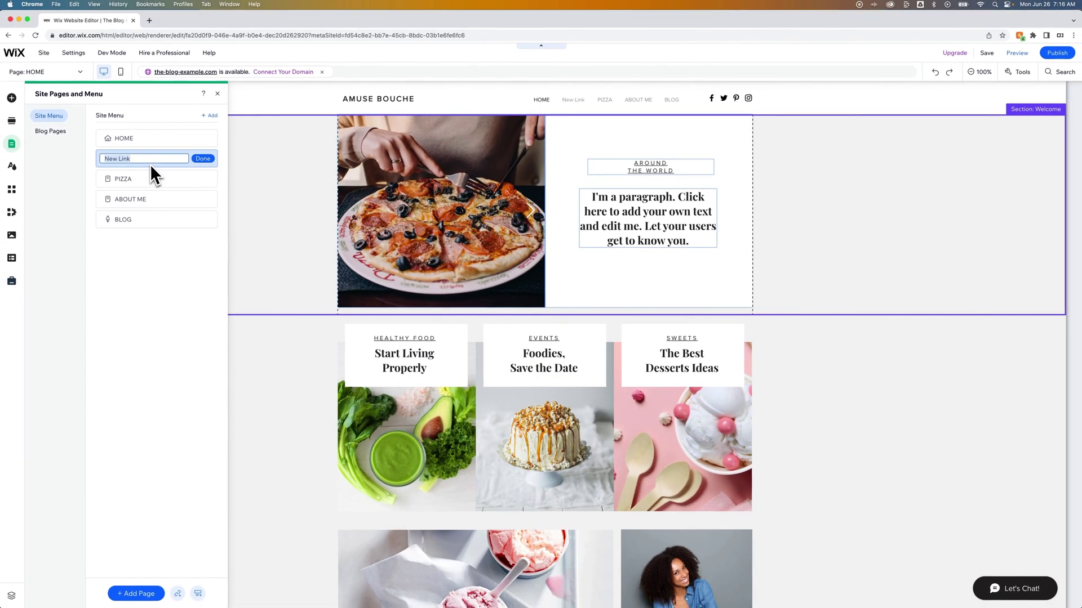
{"action": "type", "text": "ICE CRE"}
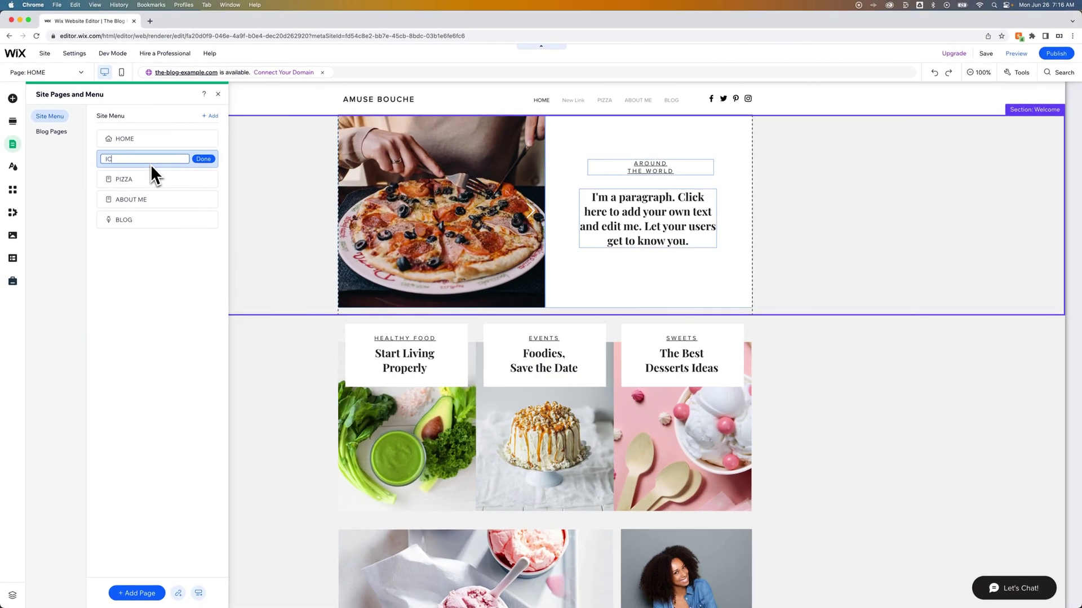
{"action": "type", "text": "AM"}
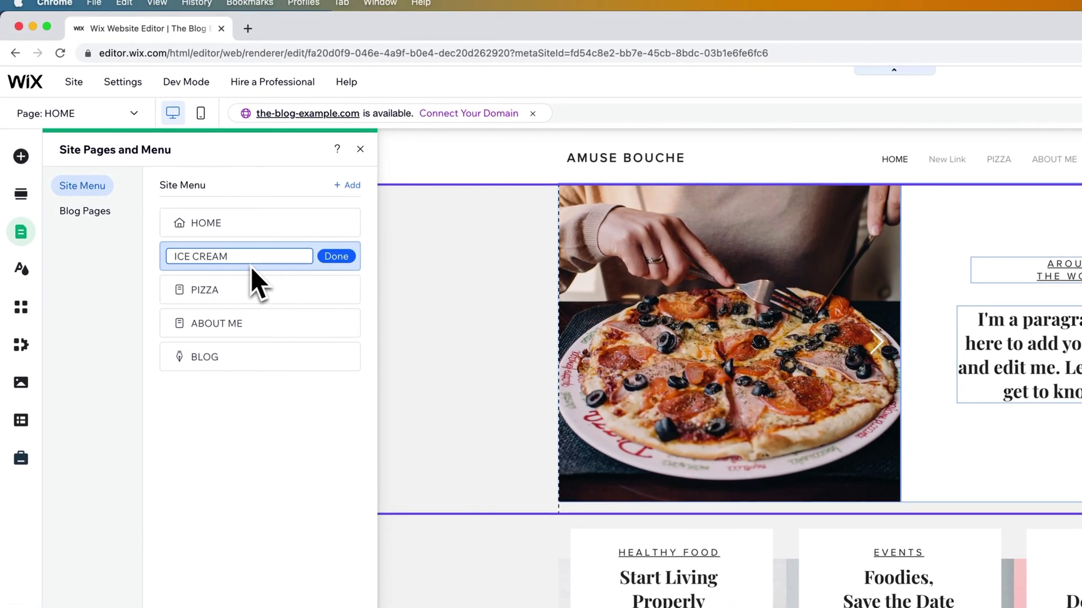
{"action": "left_click", "coordinate": [324, 245]}
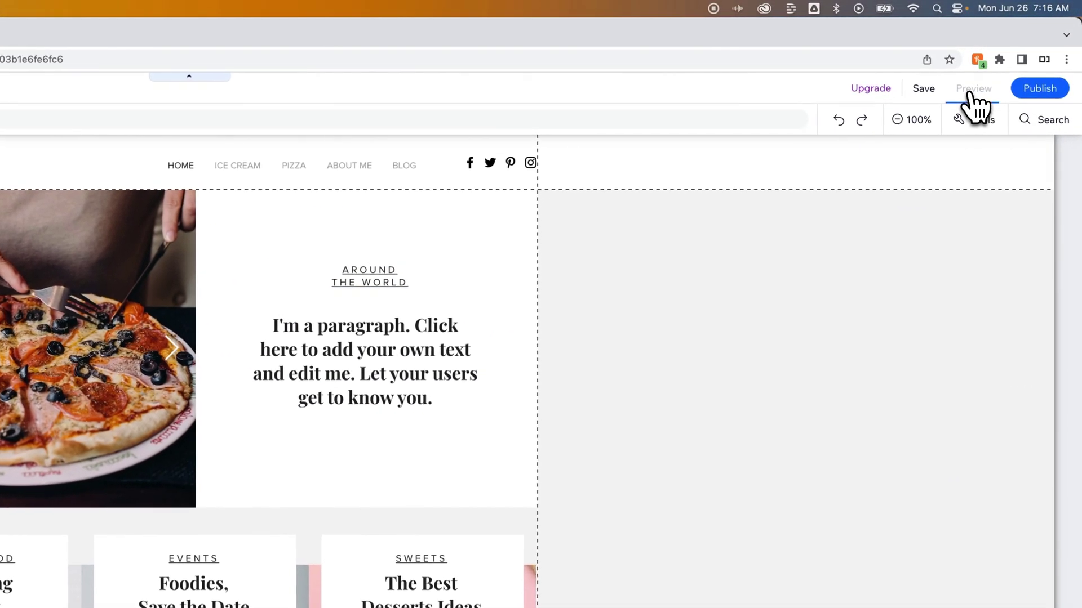
Step: Preview the site and check the PIZZA, ALL POSTS and ICE CREAM blog category filters
{"action": "left_click", "coordinate": [981, 81]}
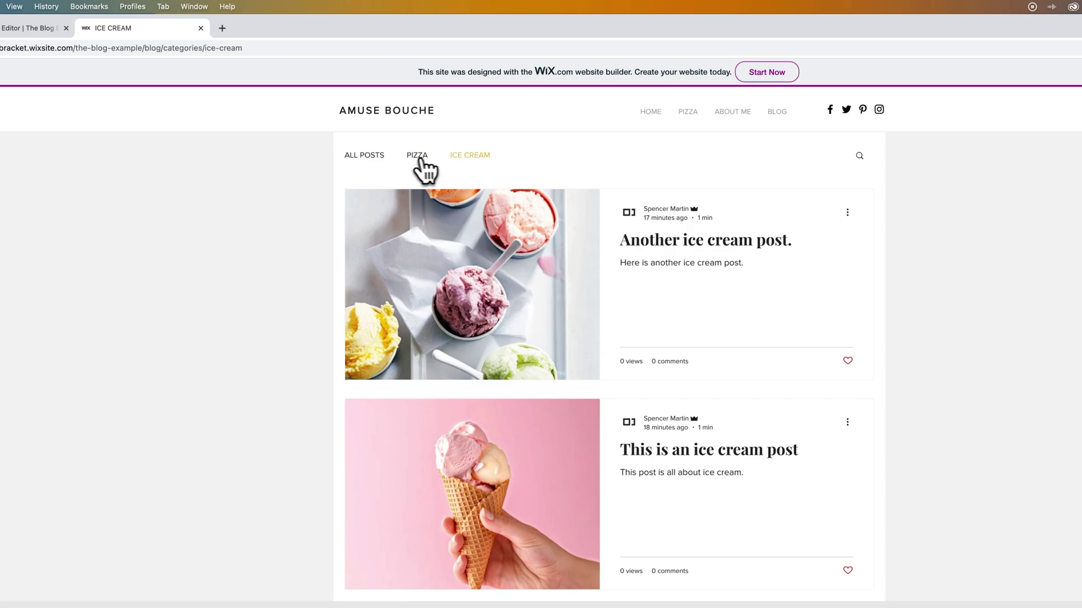
{"action": "left_click", "coordinate": [419, 157]}
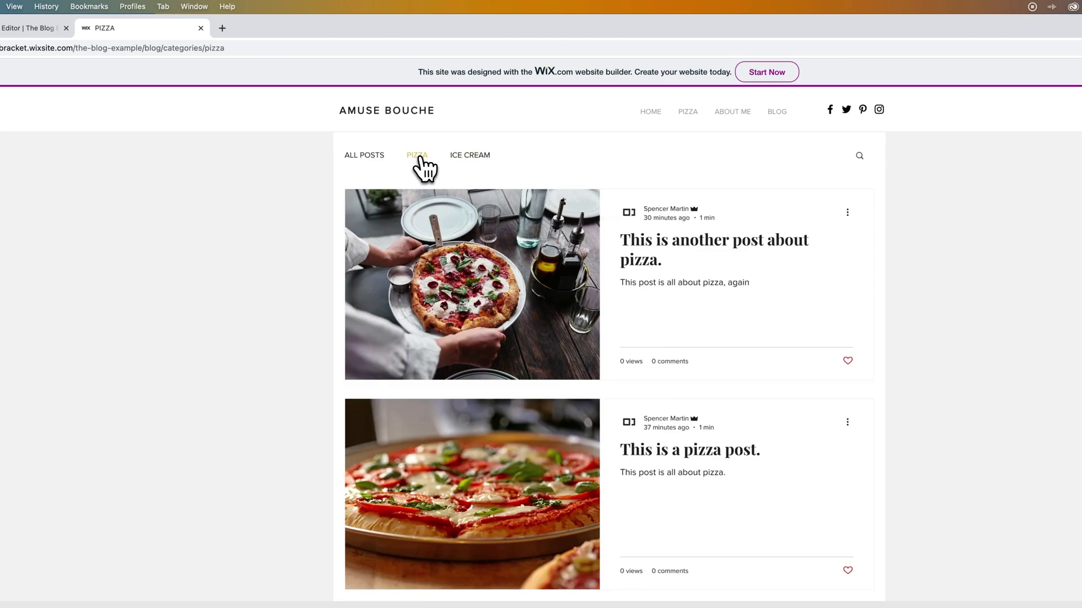
{"action": "left_click", "coordinate": [374, 162]}
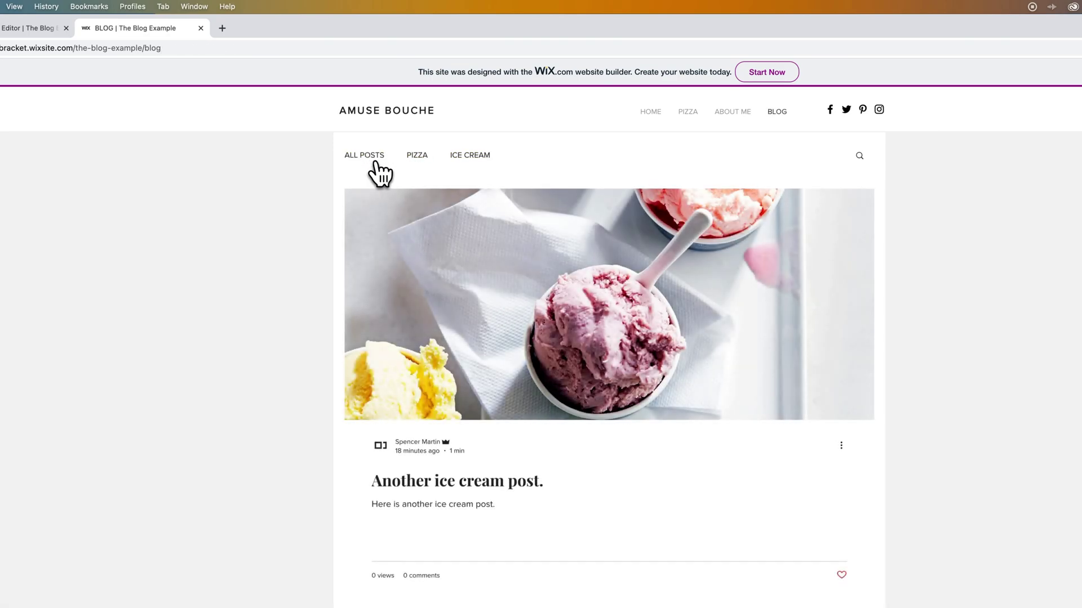
{"action": "scroll", "coordinate": [445, 209], "scroll_direction": "down", "scroll_amount": 15}
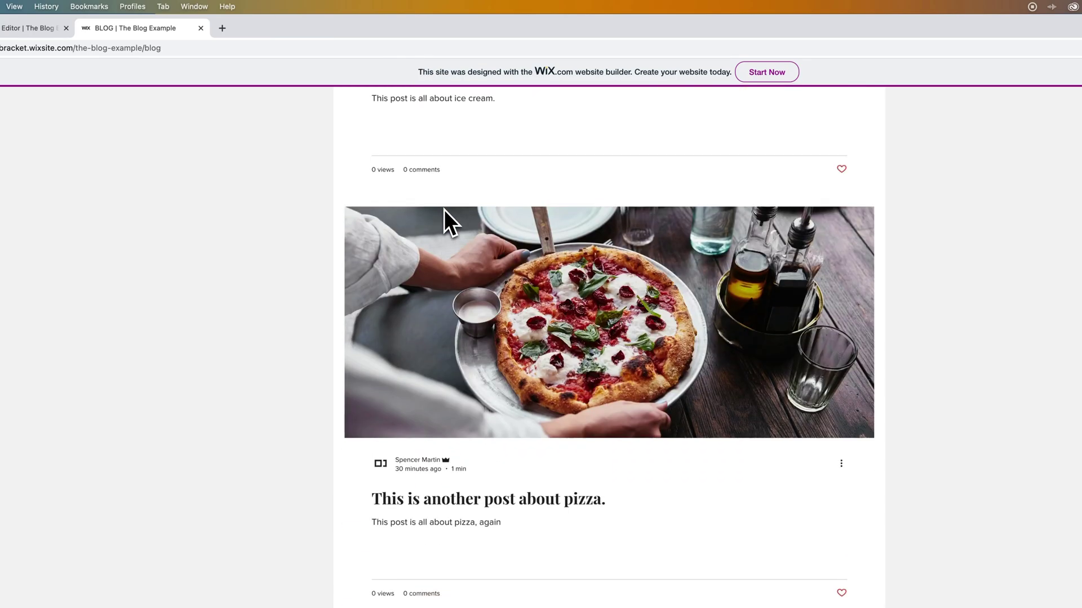
{"action": "scroll", "coordinate": [444, 210], "scroll_direction": "up", "scroll_amount": 15}
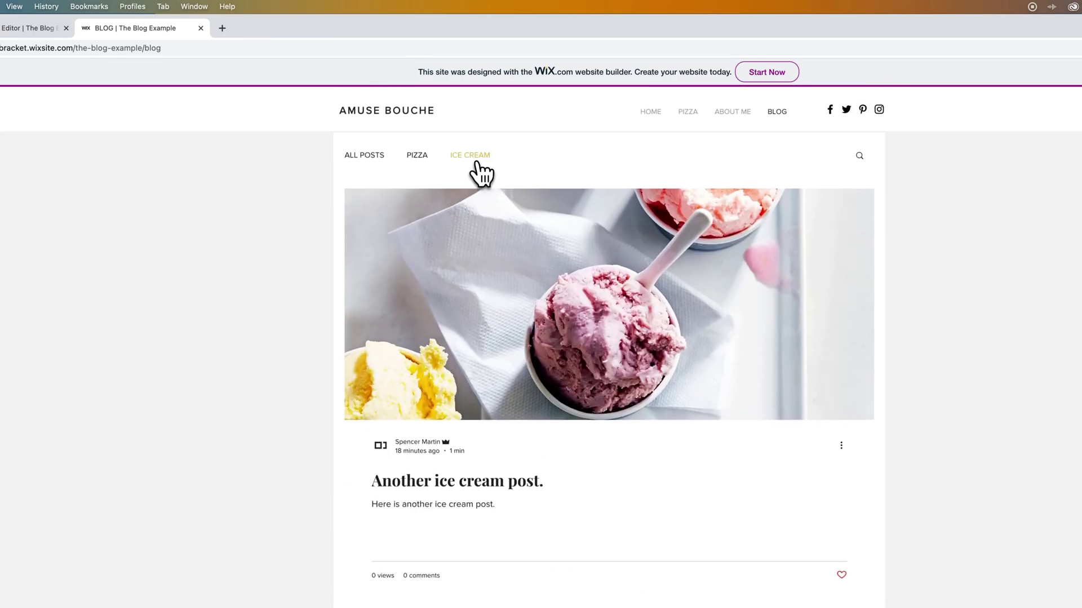
{"action": "left_click", "coordinate": [477, 160]}
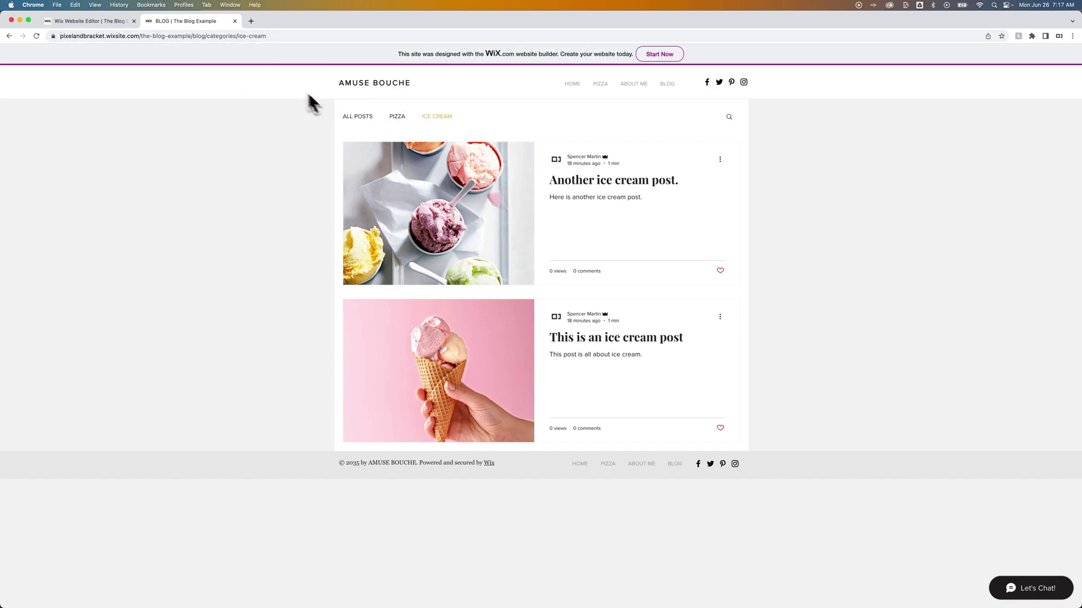
Step: Preview the live PIZZA page, inspect its Pizza title and posts, then return to editing
{"action": "left_click", "coordinate": [235, 21]}
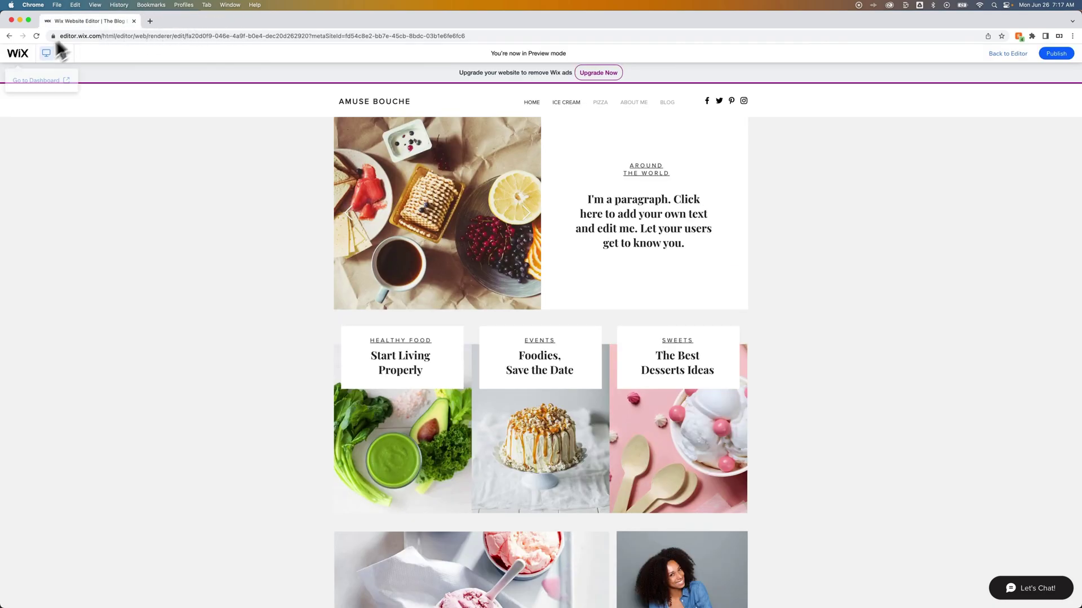
{"action": "left_click", "coordinate": [1014, 57]}
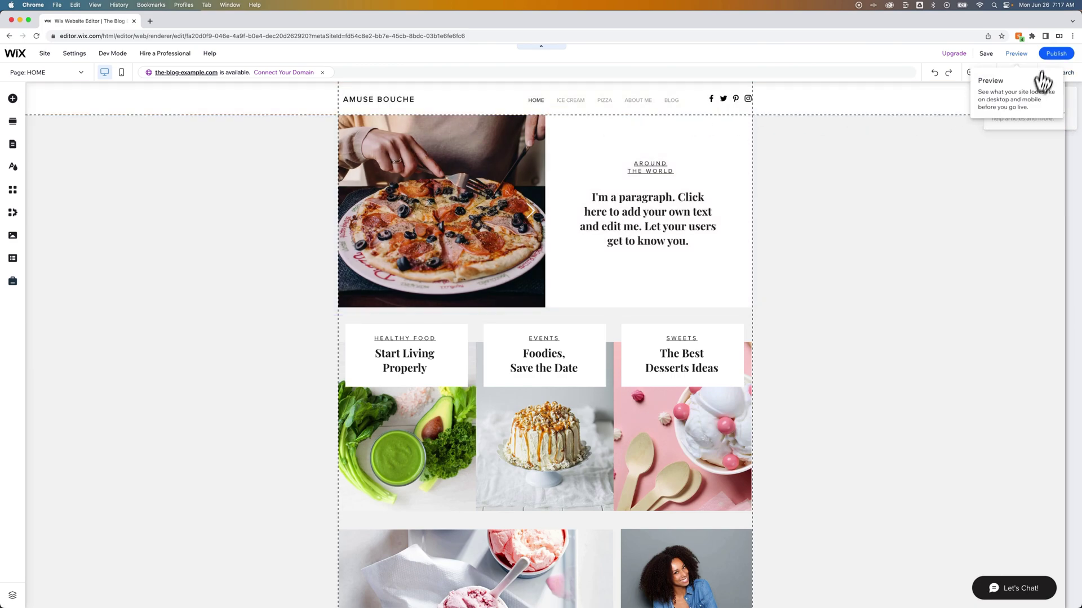
{"action": "left_click", "coordinate": [1016, 53]}
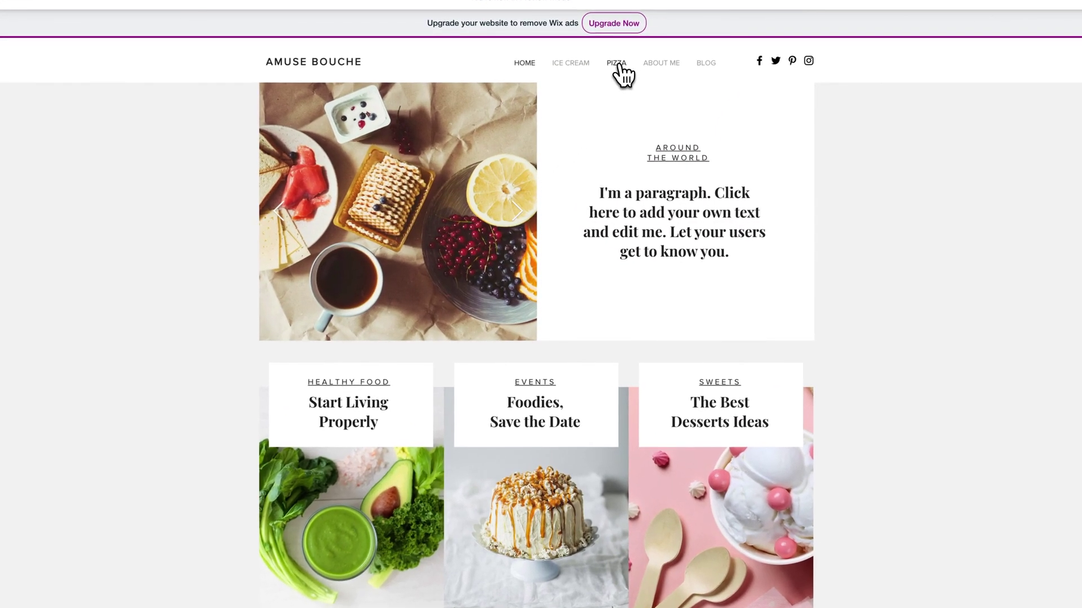
{"action": "left_click", "coordinate": [617, 66]}
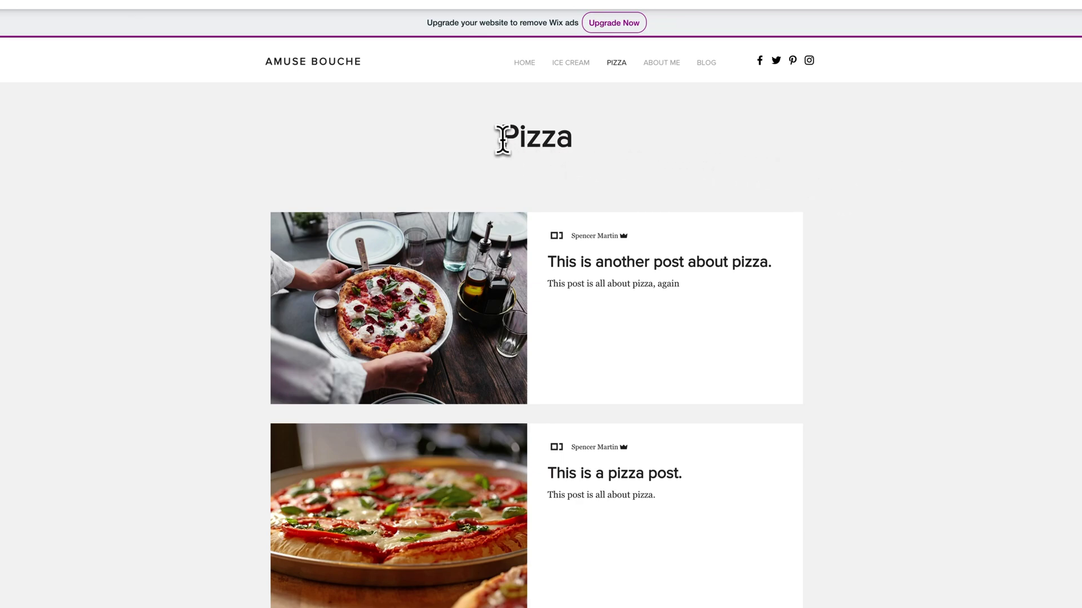
{"action": "left_click_drag", "start_coordinate": [502, 139], "coordinate": [597, 140]}
{"action": "left_click", "coordinate": [599, 140]}
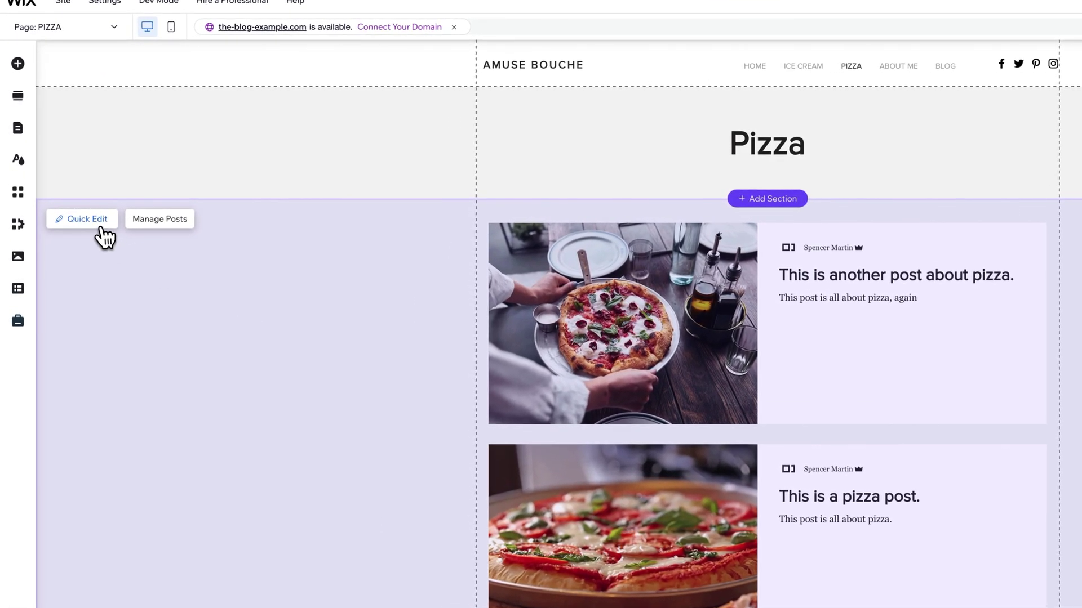
Step: In the Pizza page post list's Settings, set Choose a category to PIZZA
{"action": "left_click", "coordinate": [102, 223]}
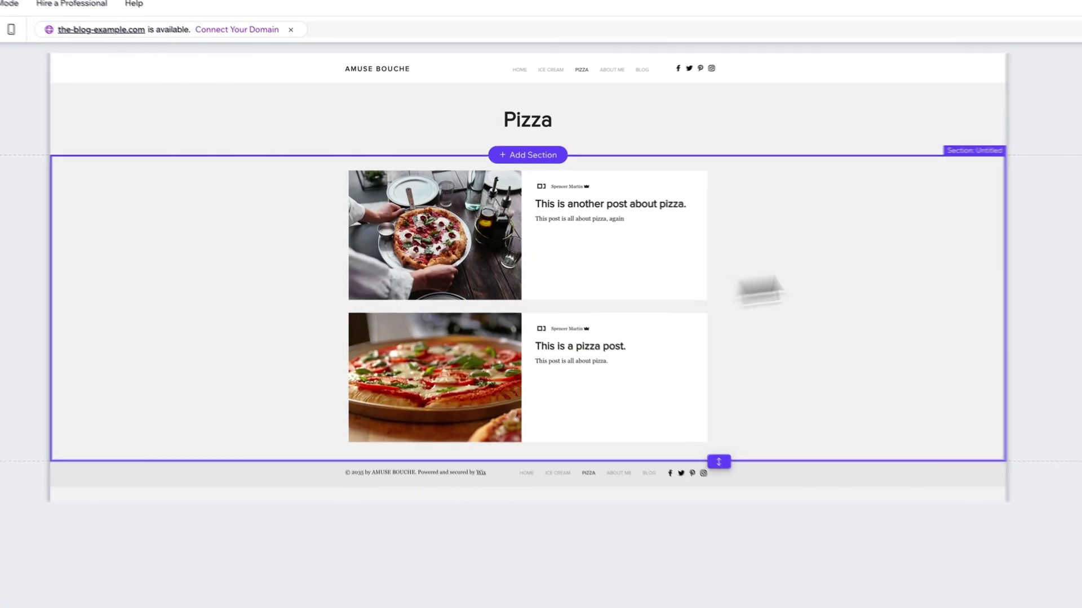
{"action": "left_click", "coordinate": [1044, 118]}
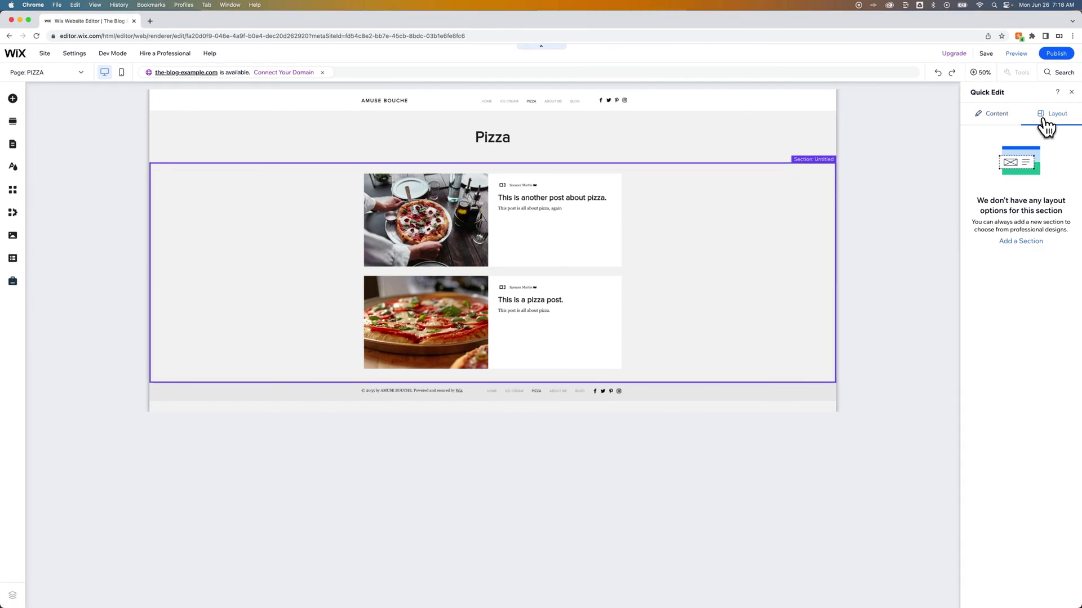
{"action": "left_click", "coordinate": [1014, 123]}
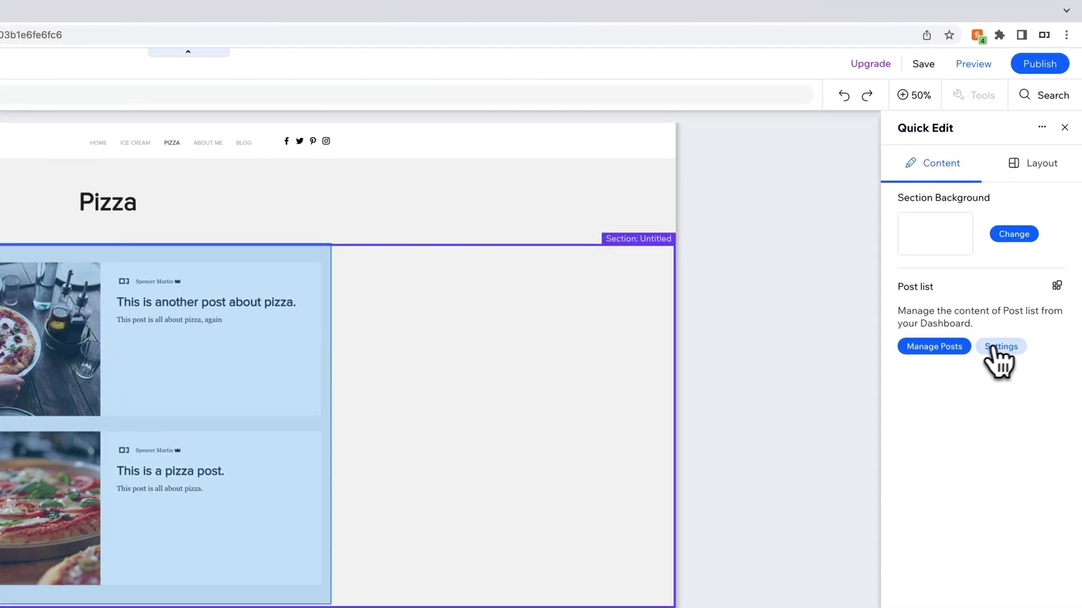
{"action": "left_click", "coordinate": [1002, 346]}
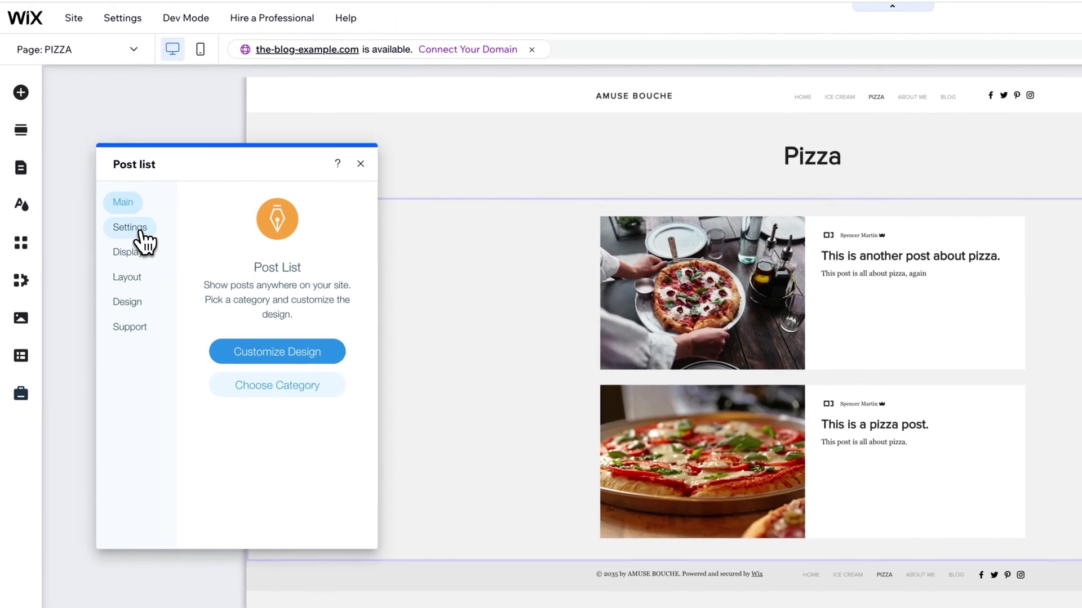
{"action": "left_click", "coordinate": [81, 181]}
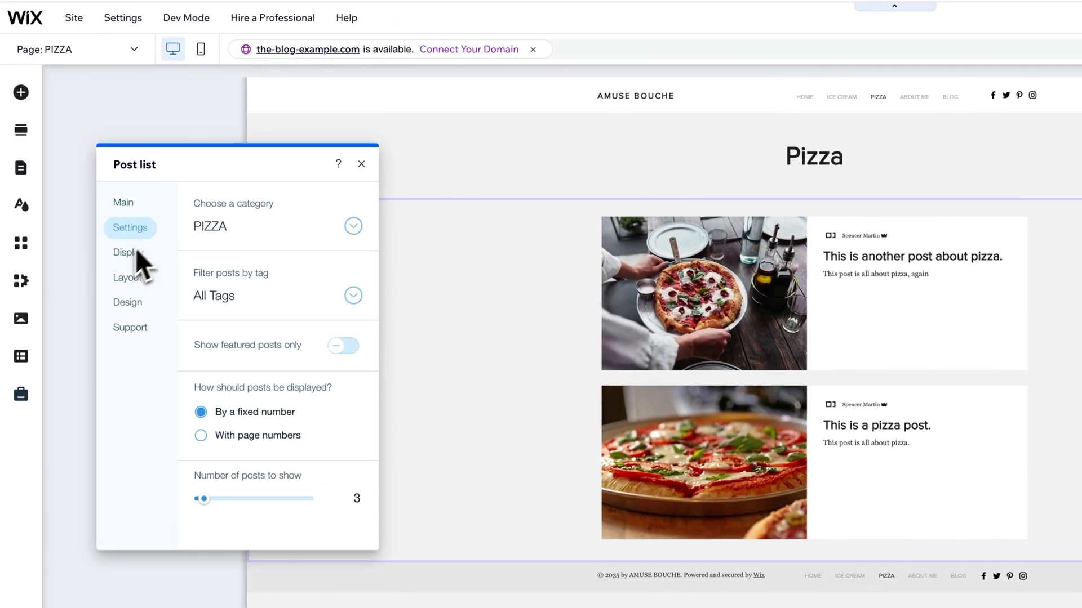
{"action": "left_click", "coordinate": [353, 226]}
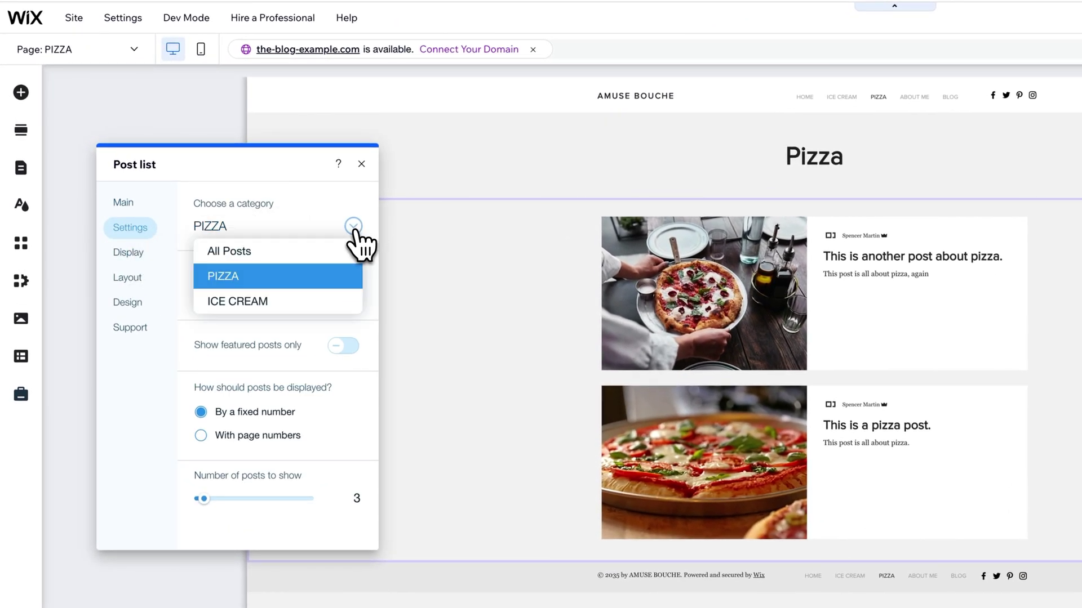
{"action": "left_click", "coordinate": [253, 282]}
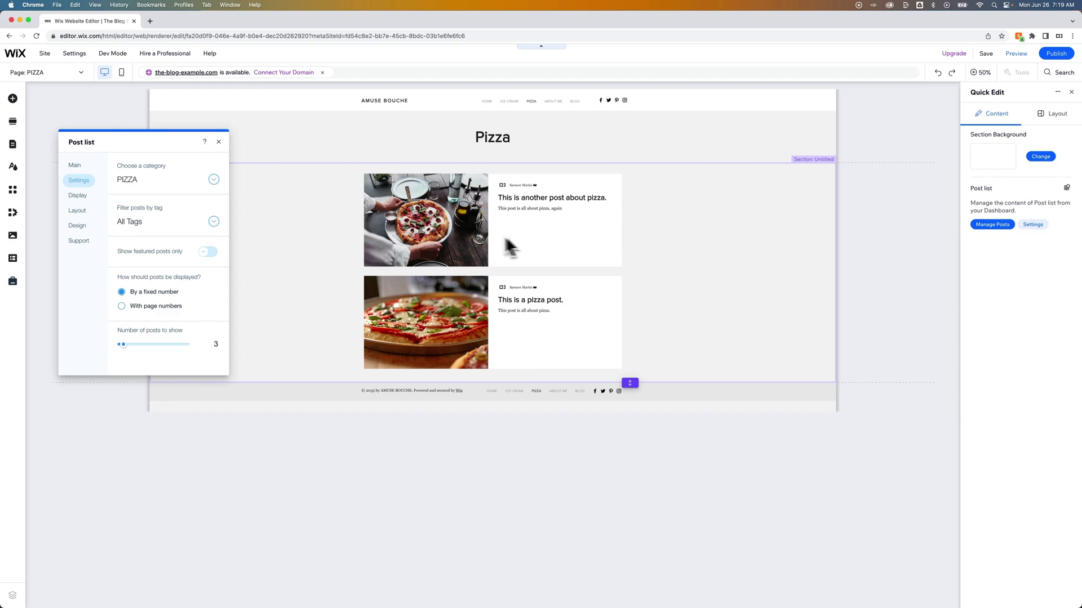
Step: Close the post list panel and delete the ICE CREAM page from Pages & Menu
{"action": "left_click", "coordinate": [219, 143]}
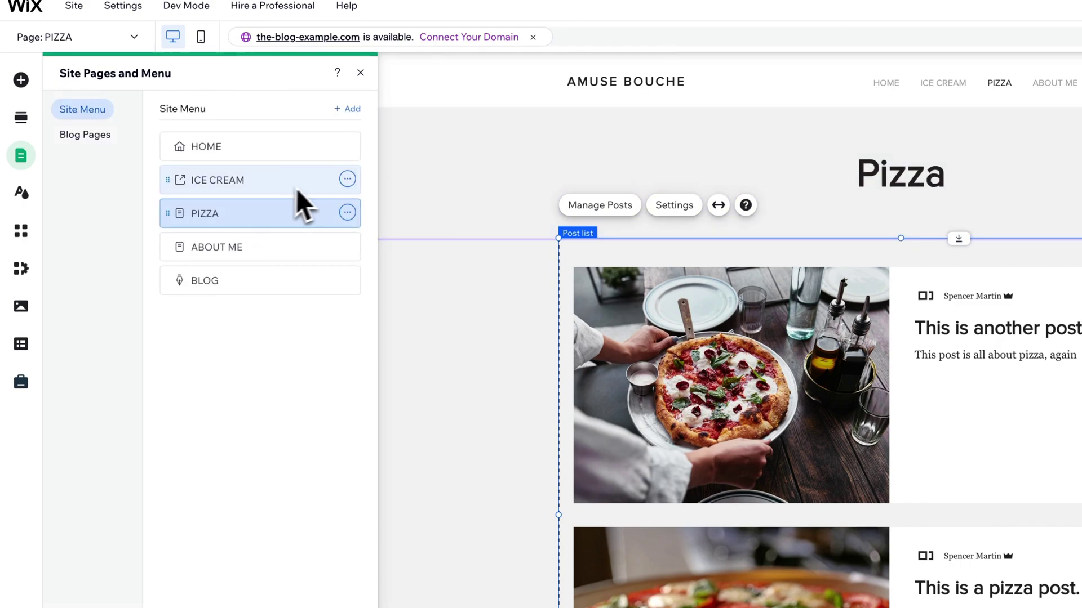
{"action": "left_click", "coordinate": [347, 179]}
{"action": "left_click", "coordinate": [416, 282]}
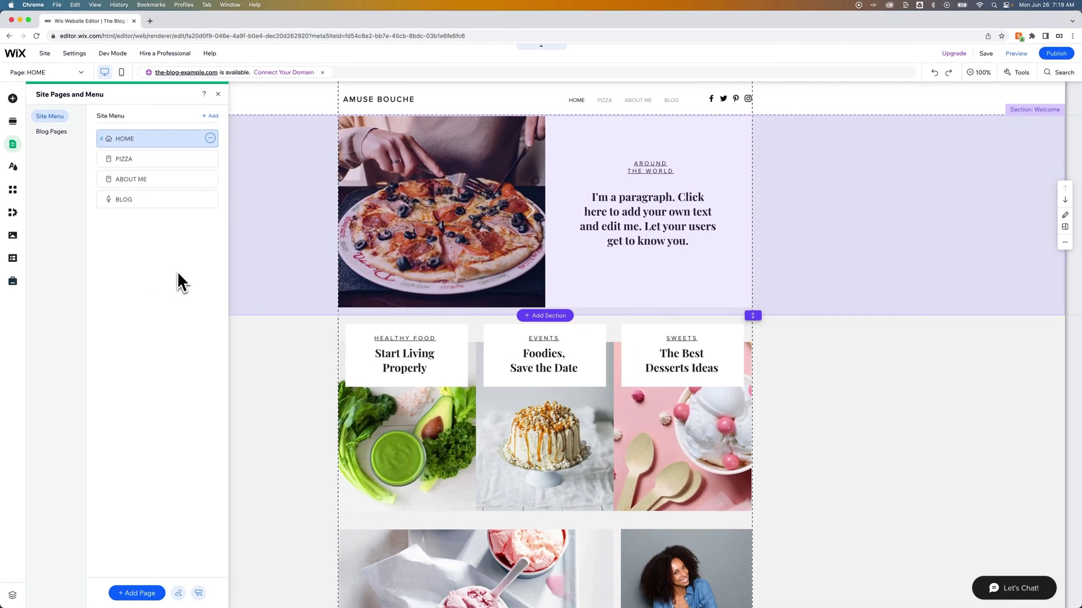
Step: Go from the editor's Site menu to the Dashboard and open Blog > Posts
{"action": "left_click", "coordinate": [47, 54]}
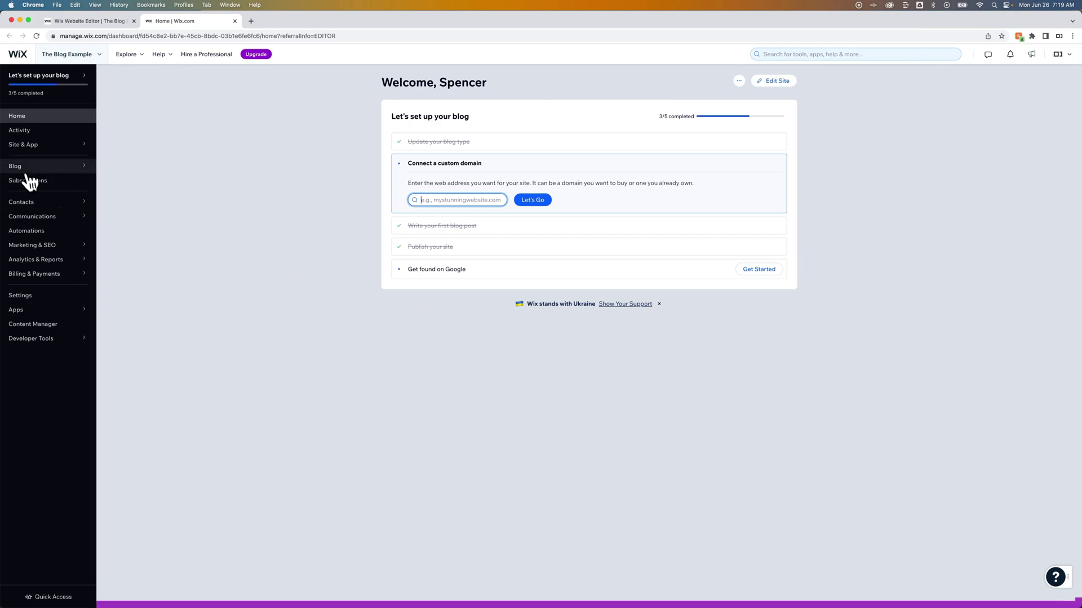
{"action": "mouse_move", "coordinate": [32, 169]}
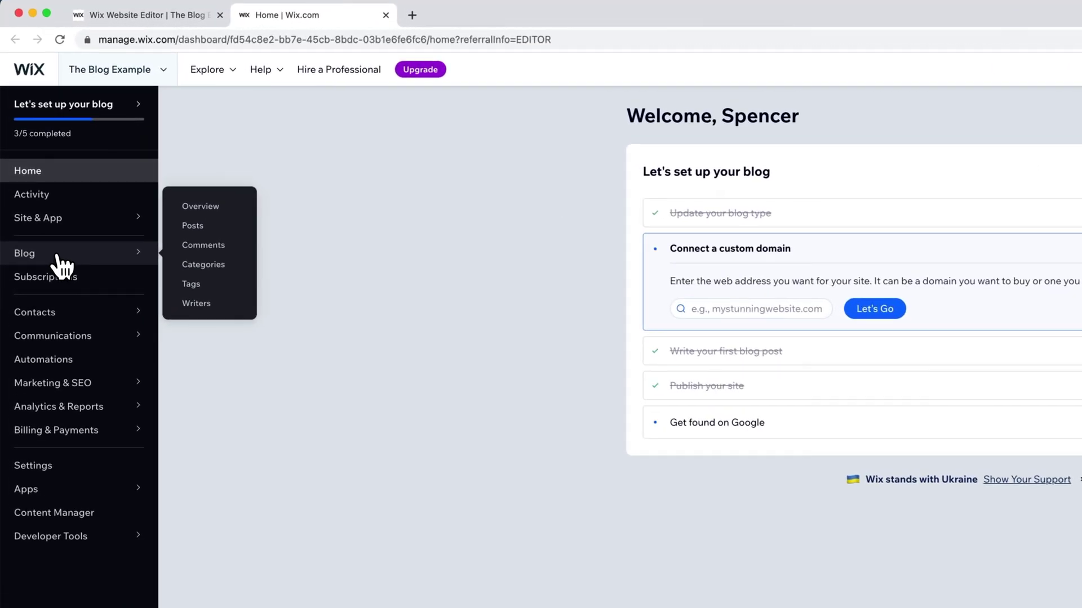
{"action": "left_click", "coordinate": [35, 167]}
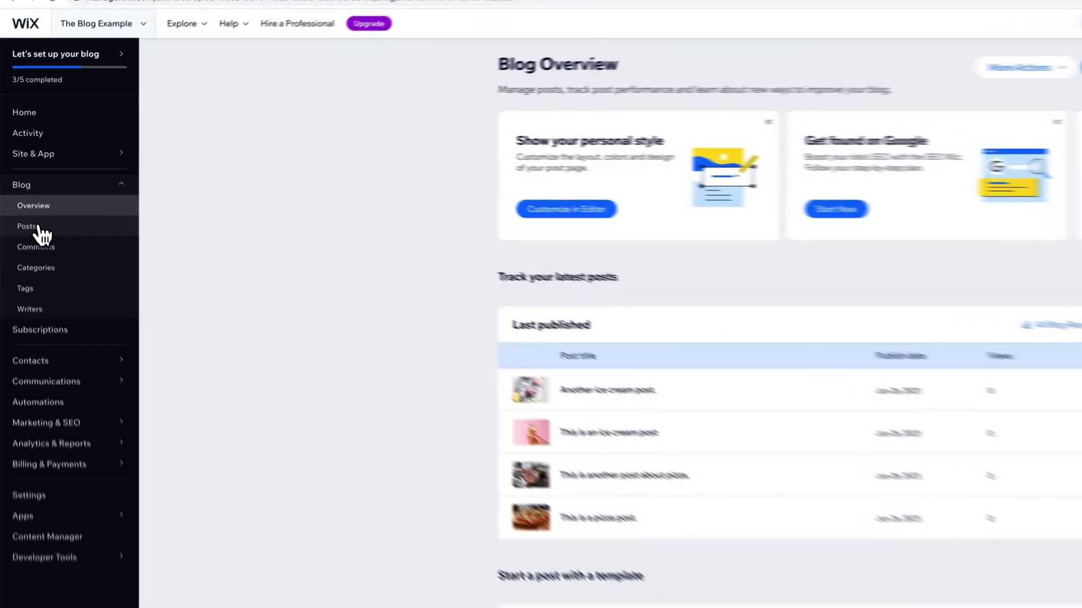
{"action": "left_click", "coordinate": [40, 228]}
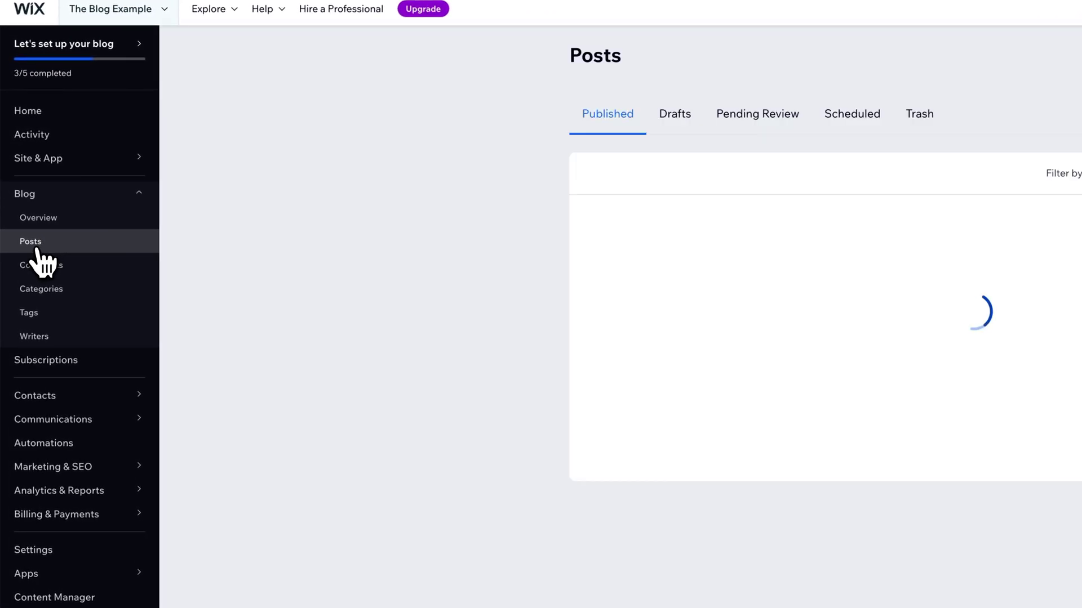
{"action": "left_click", "coordinate": [56, 298]}
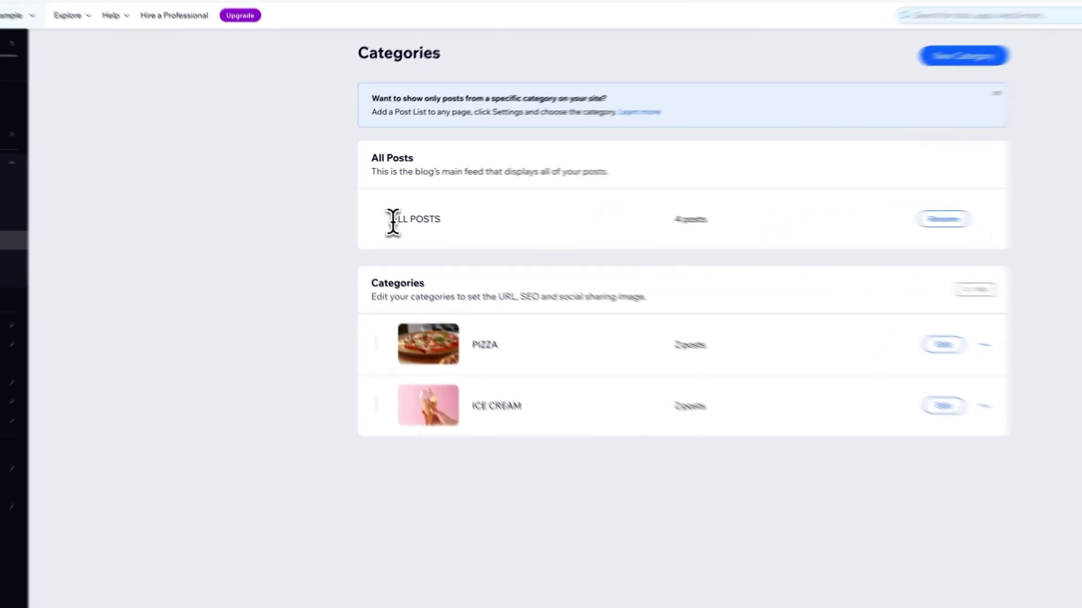
{"action": "triple_click", "coordinate": [374, 208]}
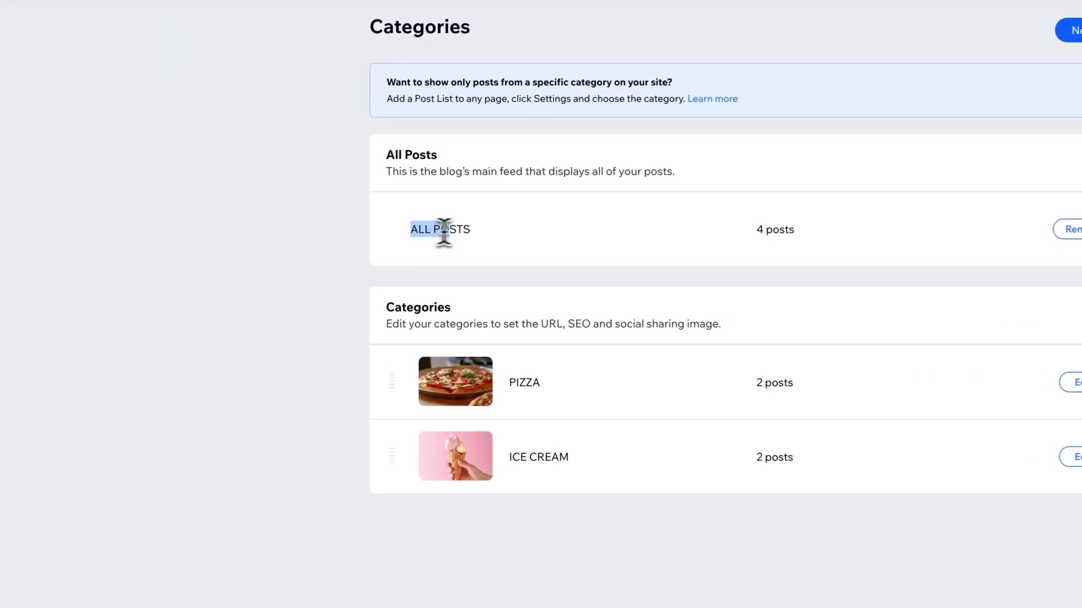
{"action": "left_click", "coordinate": [502, 248]}
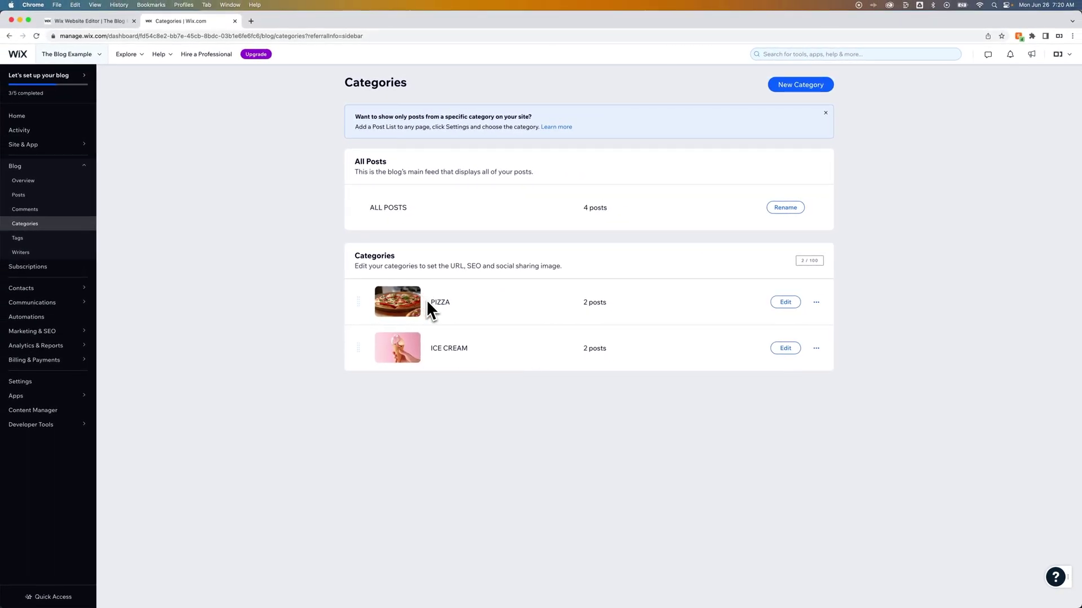
{"action": "left_click", "coordinate": [784, 350]}
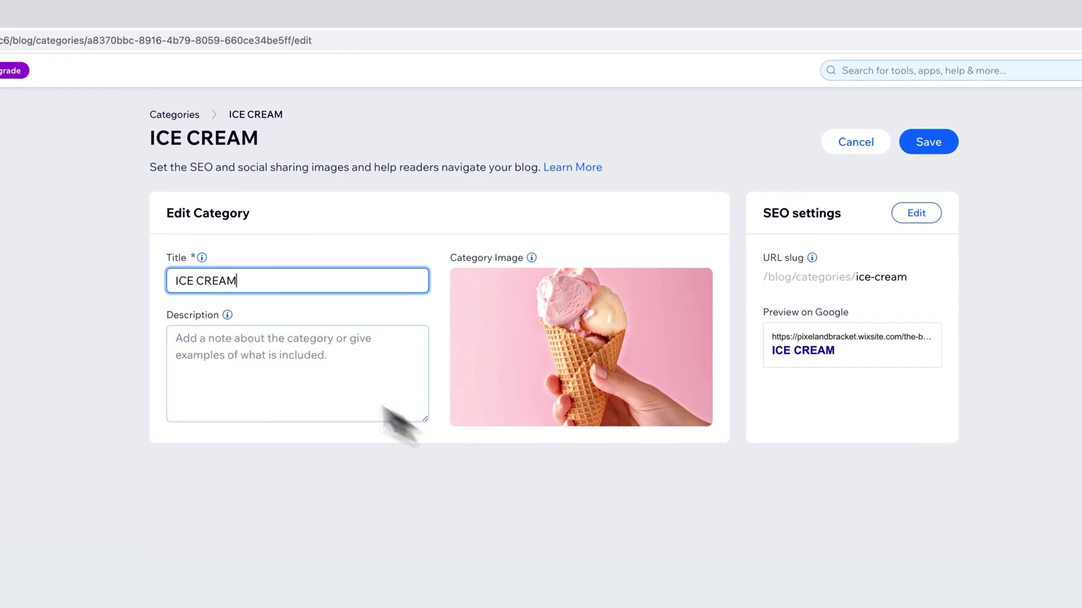
{"action": "left_click_drag", "start_coordinate": [241, 282], "coordinate": [157, 285]}
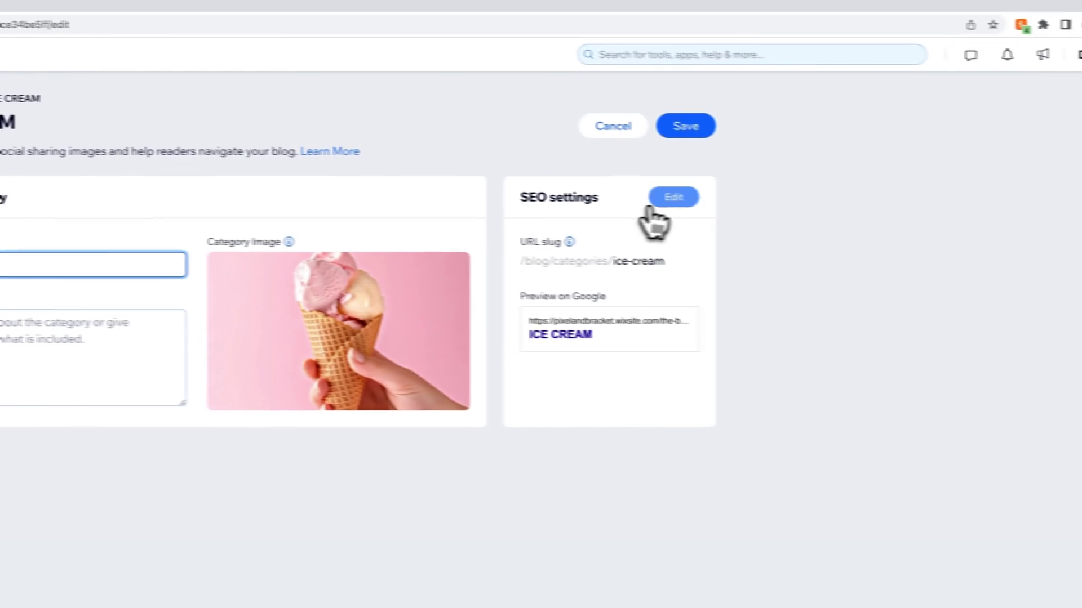
{"action": "left_click", "coordinate": [916, 215]}
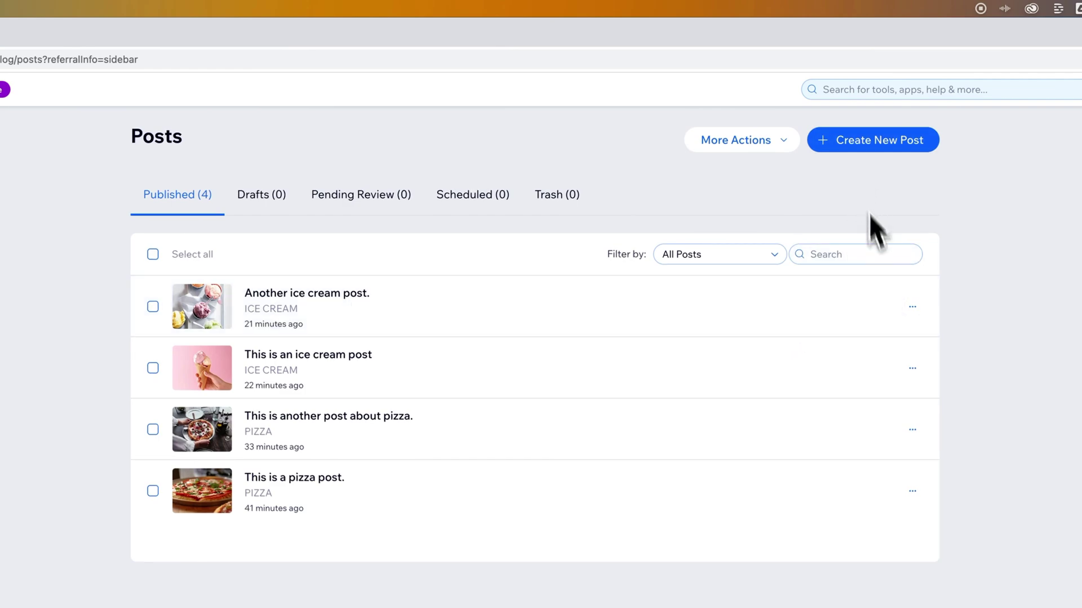
Step: Publish 'Another ice cream post.' after confirming its ICE CREAM category, then go to Dashboard home
{"action": "left_click", "coordinate": [867, 309]}
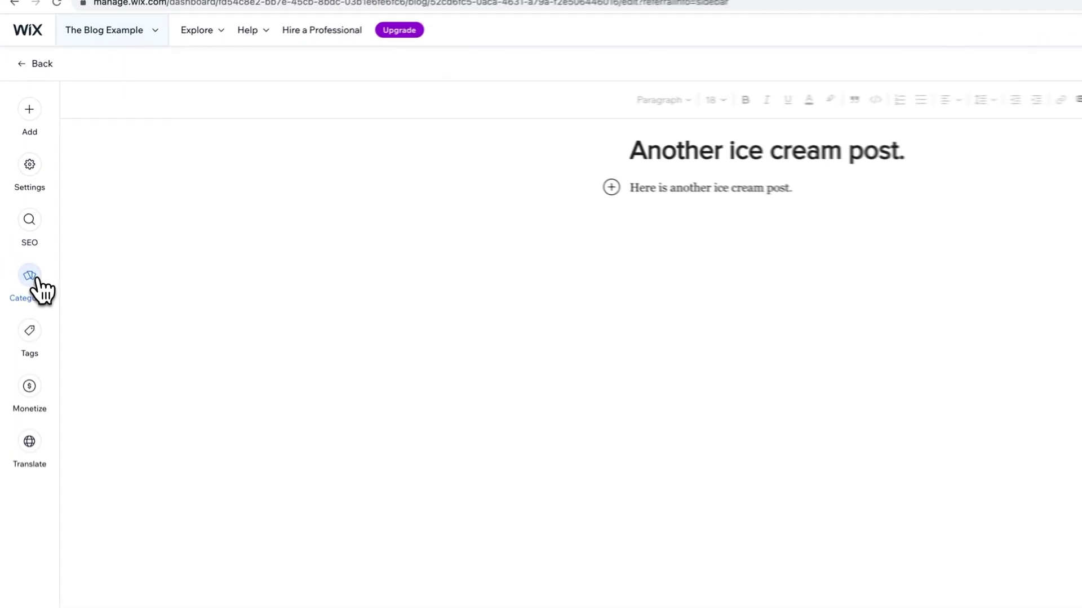
{"action": "left_click", "coordinate": [31, 277]}
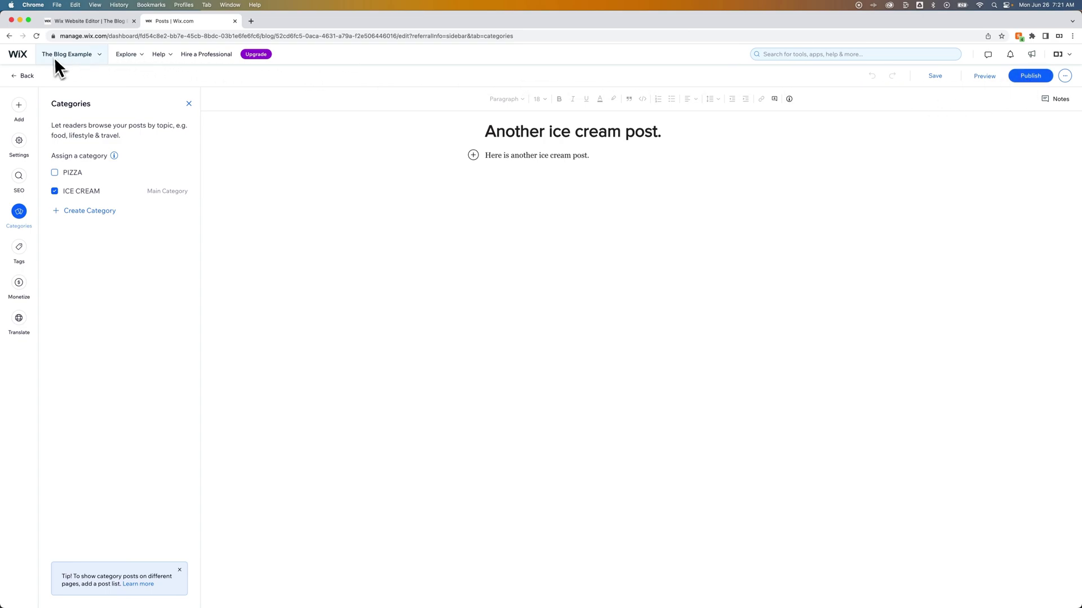
{"action": "left_click", "coordinate": [1037, 76]}
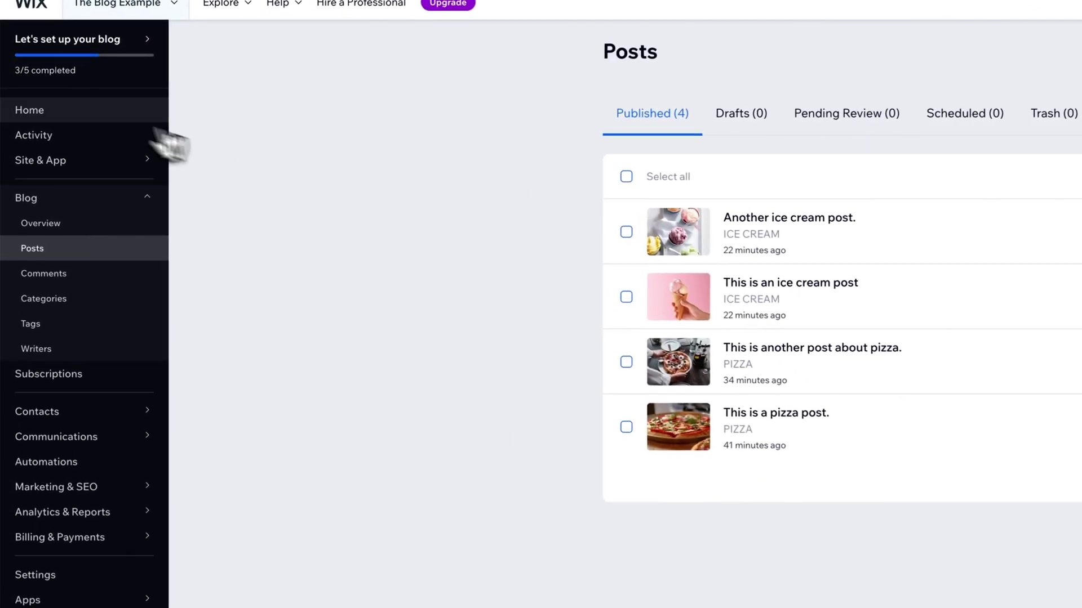
{"action": "left_click", "coordinate": [42, 110]}
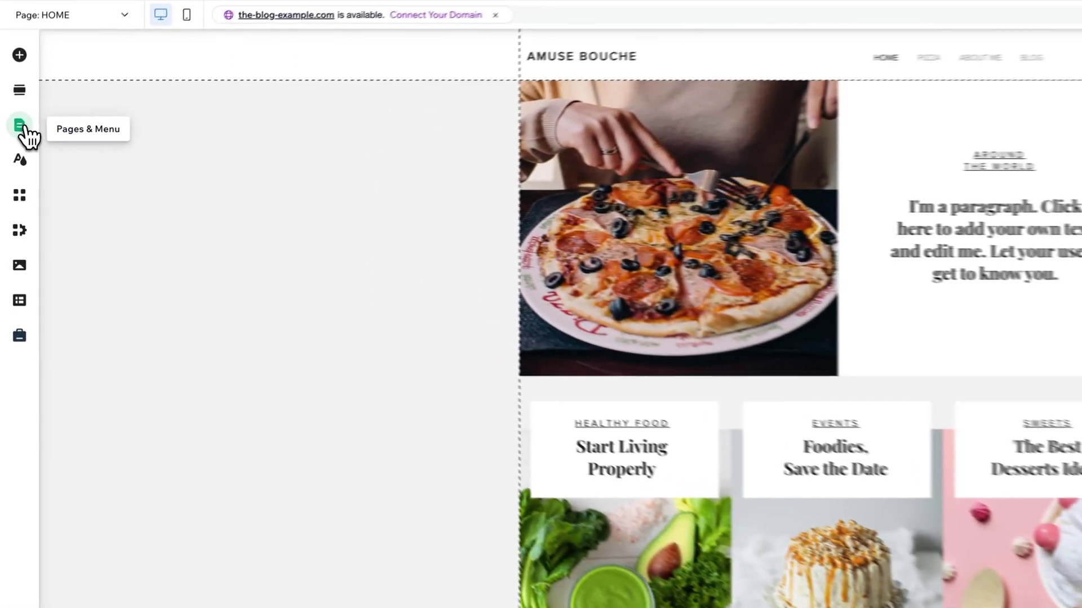
Step: Create a blank page in Site Pages and Menu and name it ICE CREAM
{"action": "left_click", "coordinate": [13, 145]}
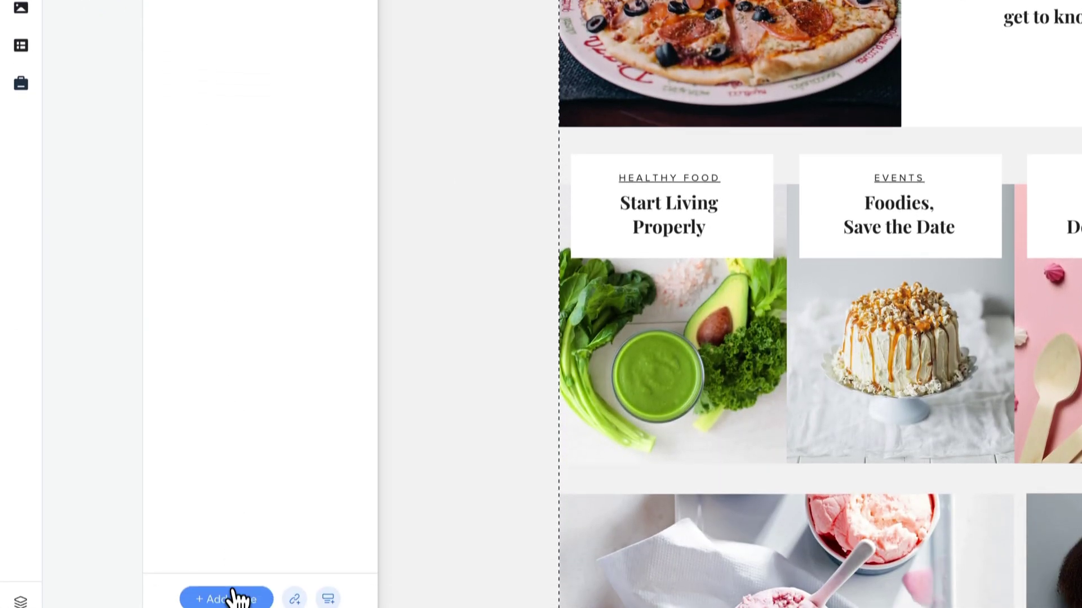
{"action": "left_click", "coordinate": [237, 596]}
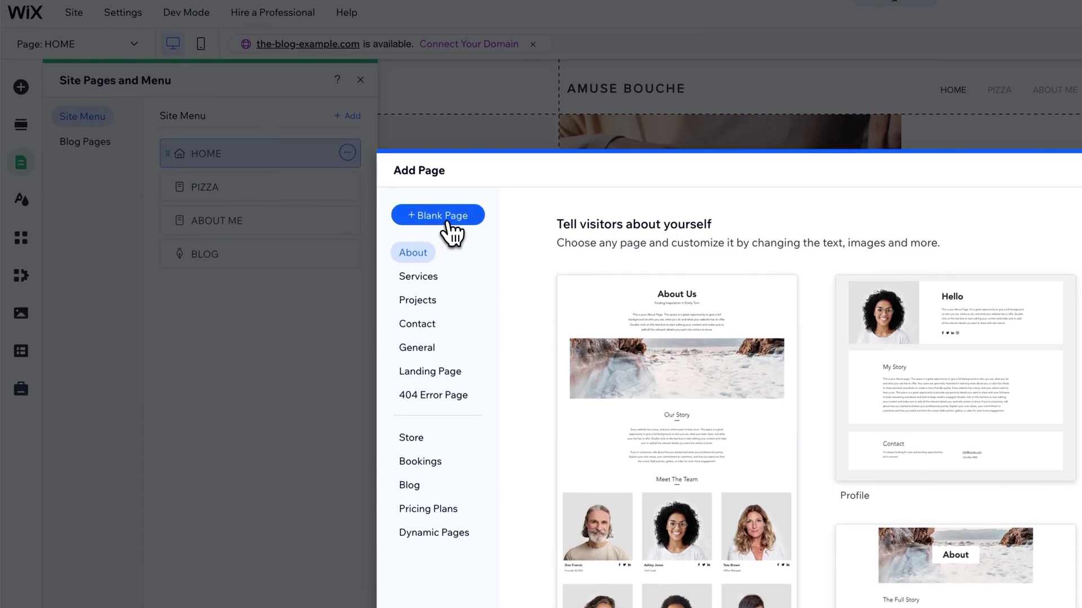
{"action": "left_click", "coordinate": [449, 223]}
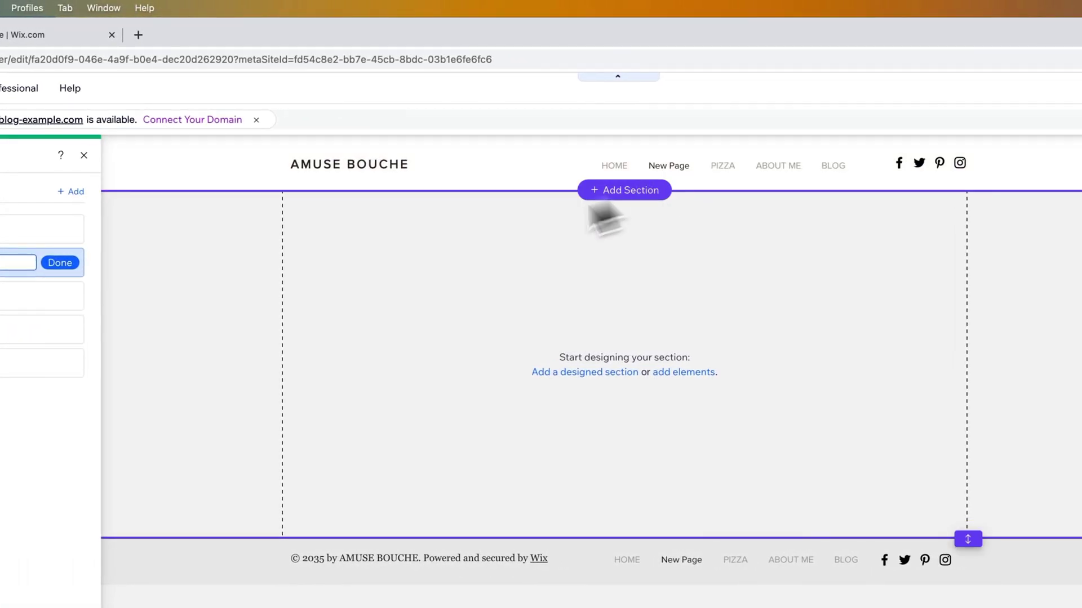
{"action": "type", "text": "ICE C"}
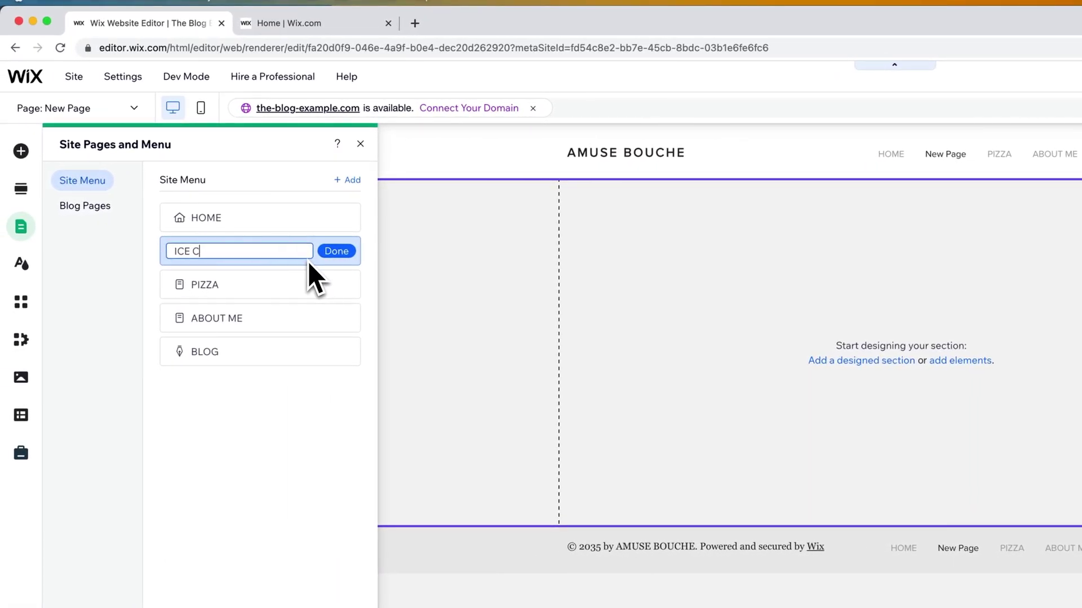
{"action": "type", "text": "REAM"}
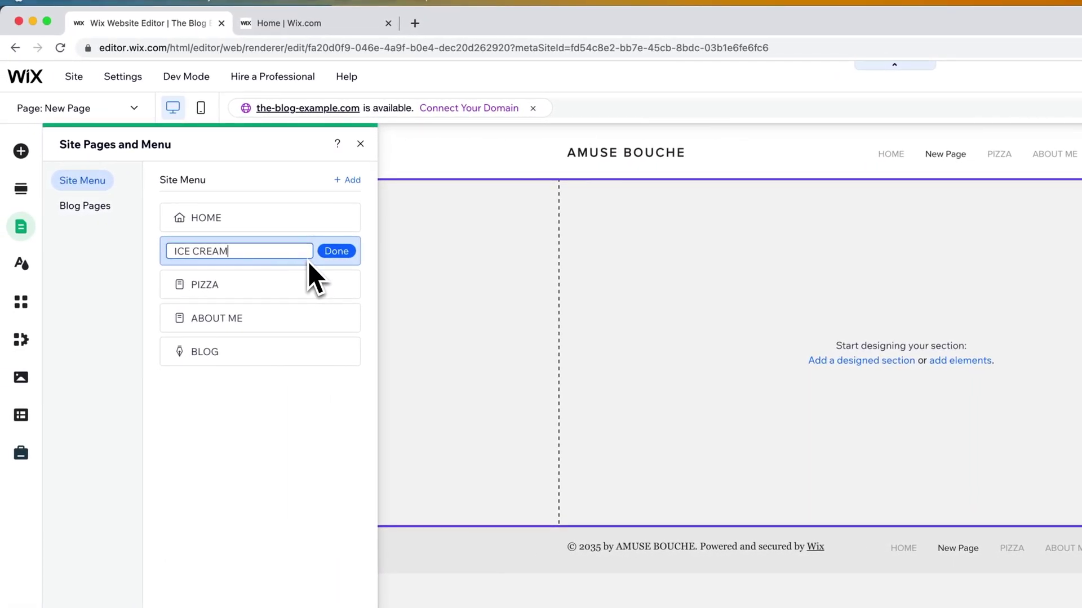
{"action": "left_click", "coordinate": [354, 253]}
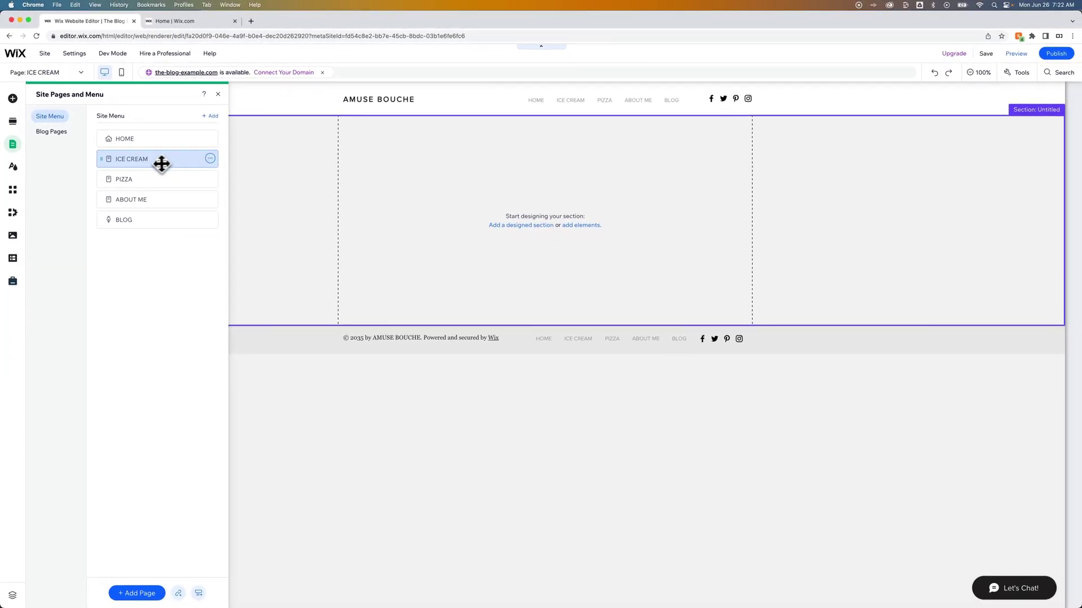
Step: Add the first Text section template, with its large placeholder title, to the empty ICE CREAM page
{"action": "mouse_move", "coordinate": [159, 163]}
{"action": "left_mouse_down"}
{"action": "mouse_move", "coordinate": [154, 186]}
{"action": "mouse_move", "coordinate": [159, 161]}
{"action": "left_mouse_up"}
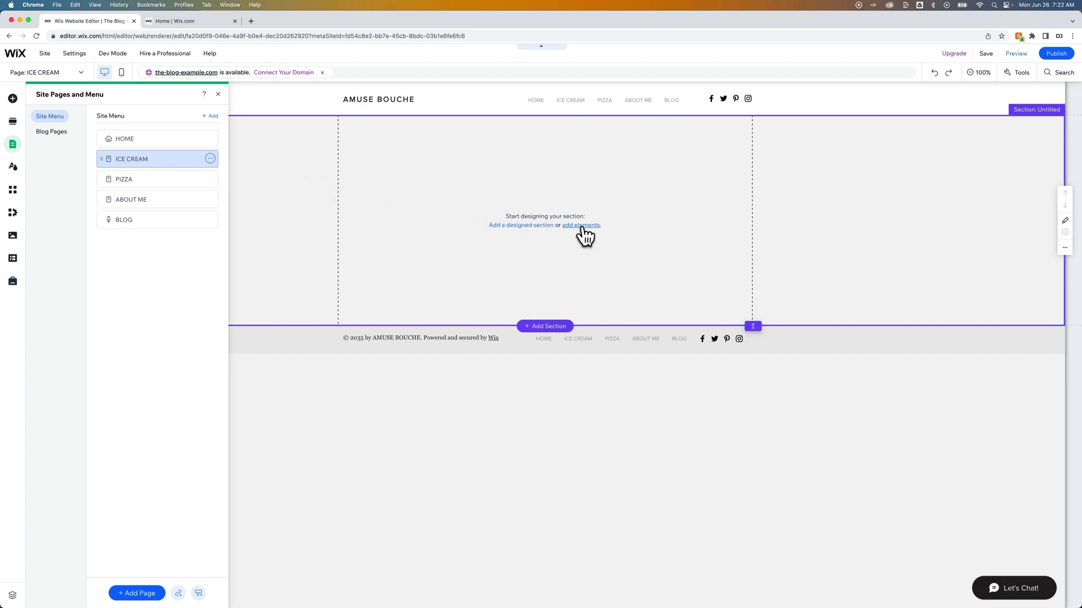
{"action": "left_click", "coordinate": [582, 225]}
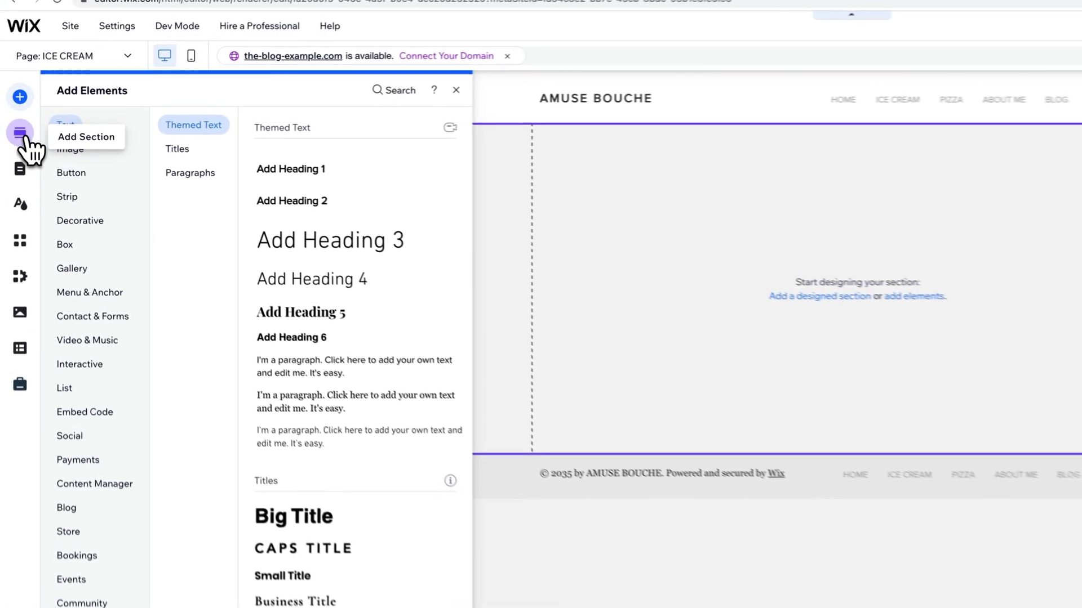
{"action": "left_click", "coordinate": [14, 123]}
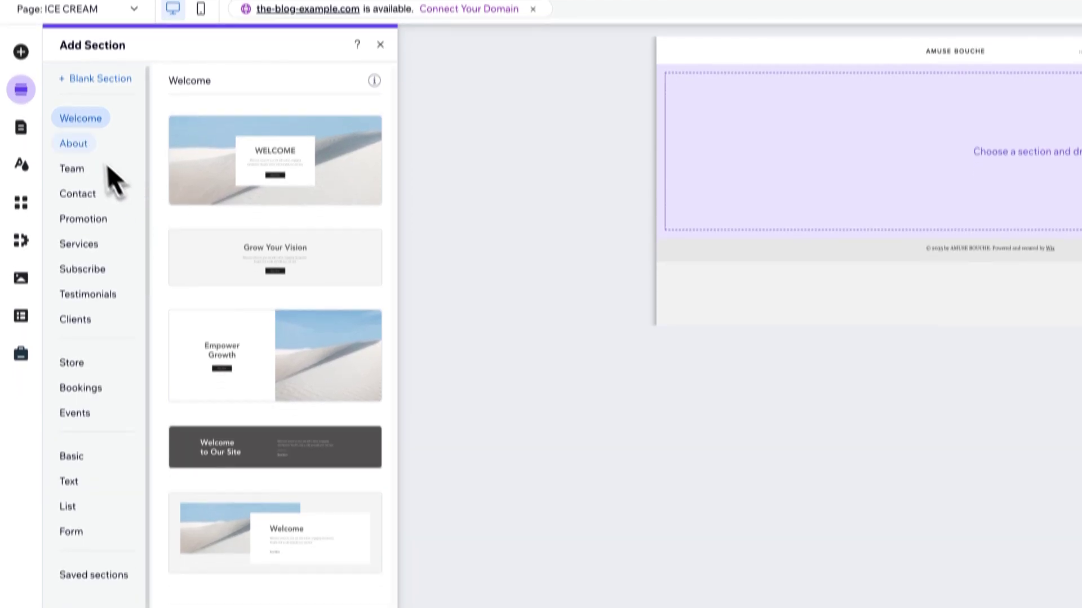
{"action": "left_click", "coordinate": [69, 448]}
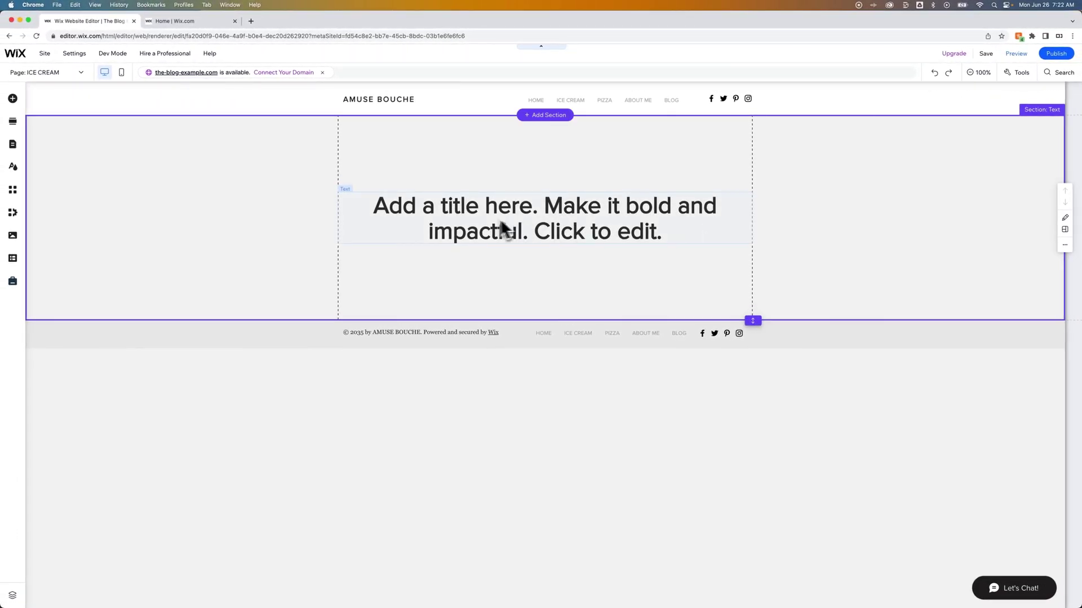
Step: Replace the placeholder heading with the title 'Ice Cream'
{"action": "left_click", "coordinate": [471, 208]}
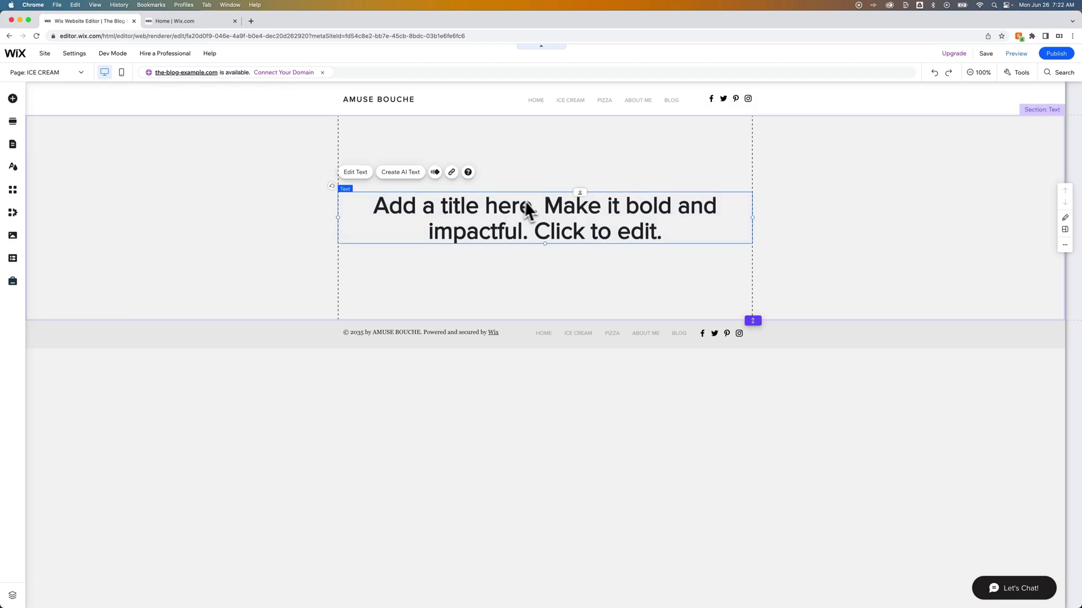
{"action": "left_click", "coordinate": [356, 173]}
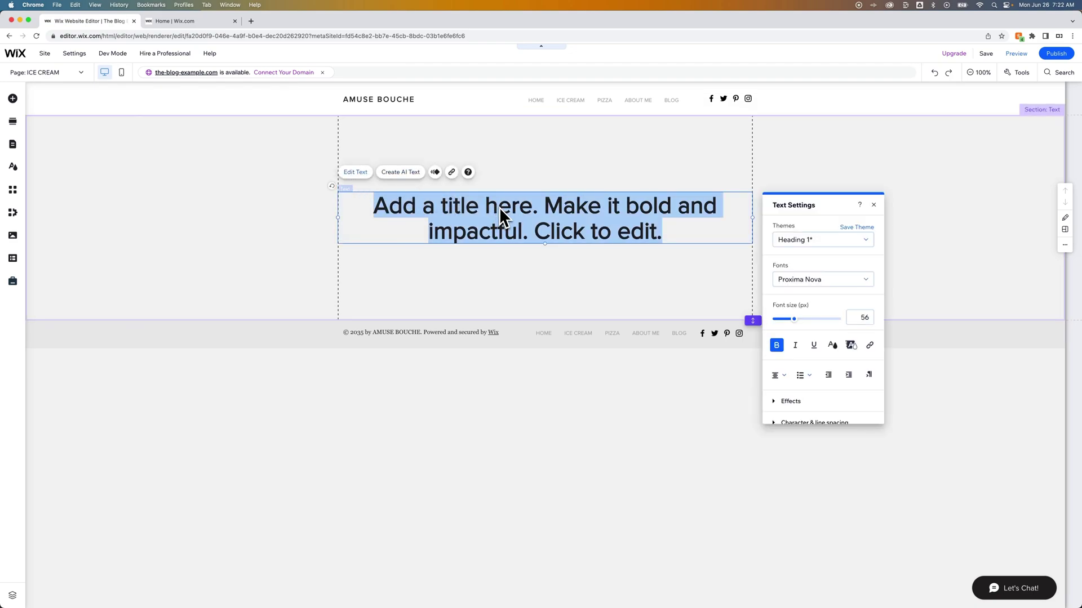
{"action": "type", "text": "ICE CREAM"}
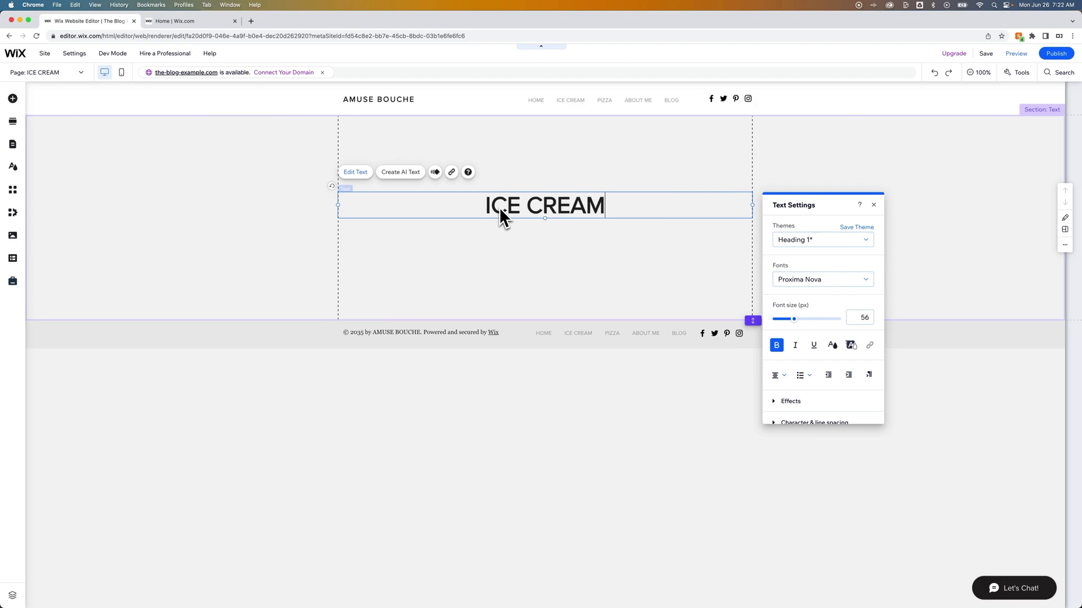
{"action": "key", "text": "super+a"}
{"action": "key", "text": "BackSpace"}
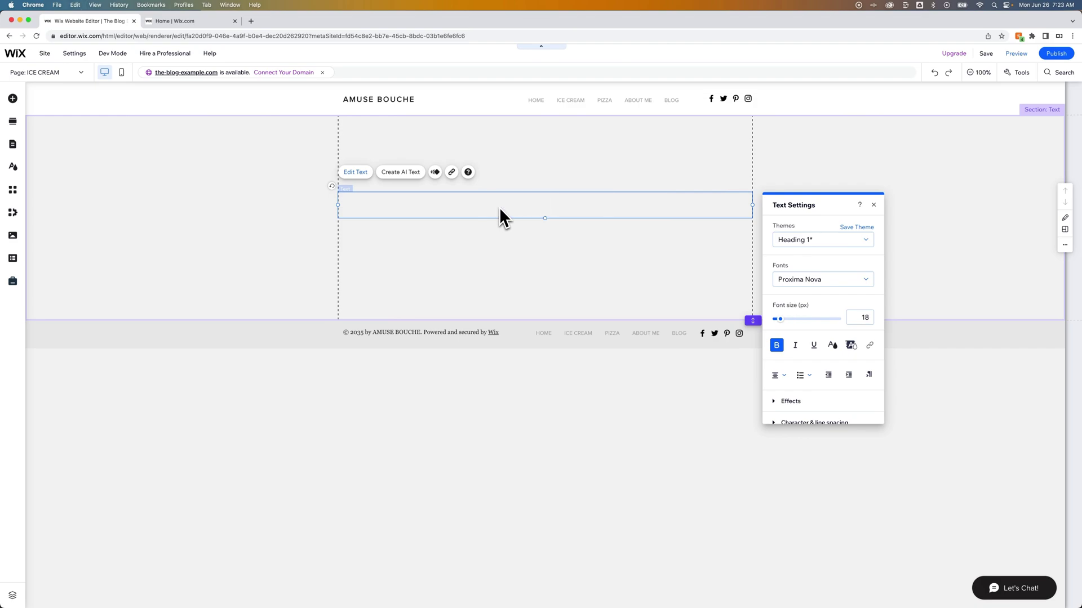
{"action": "type", "text": "Ice Cream"}
{"action": "left_click", "coordinate": [736, 288]}
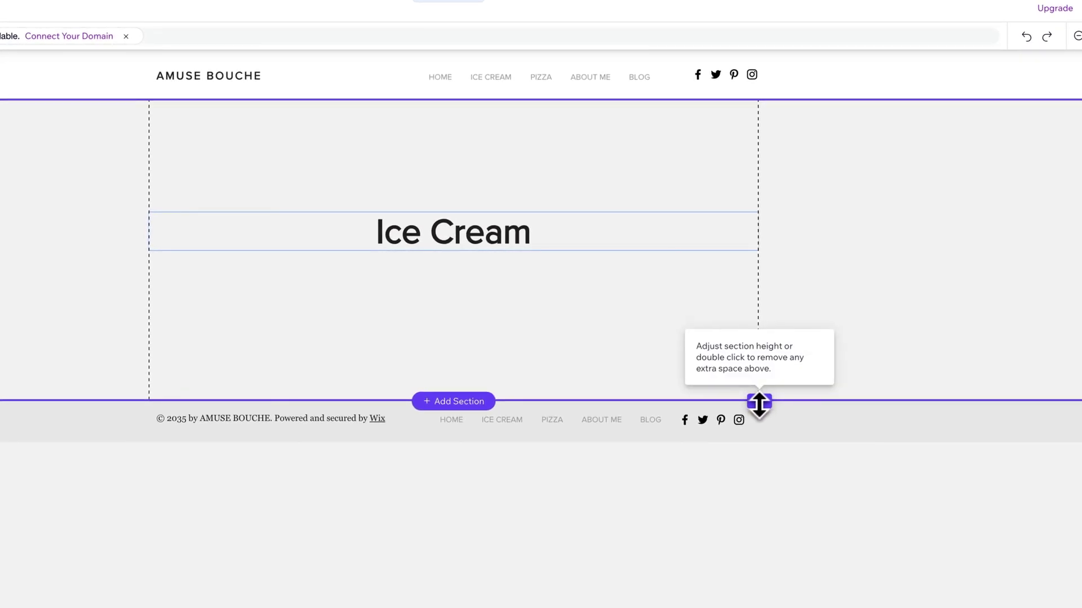
Step: Shrink the section to just under the title, move the title up, and add a section below
{"action": "left_click_drag", "start_coordinate": [759, 401], "coordinate": [755, 252]}
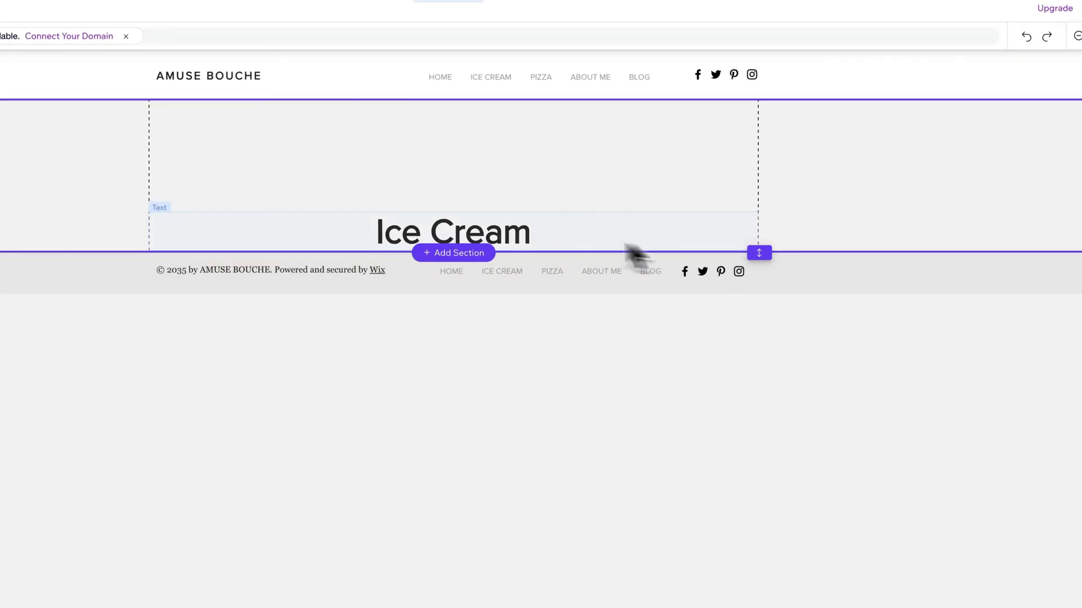
{"action": "left_click_drag", "start_coordinate": [509, 229], "coordinate": [509, 175]}
{"action": "mouse_move", "coordinate": [652, 251]}
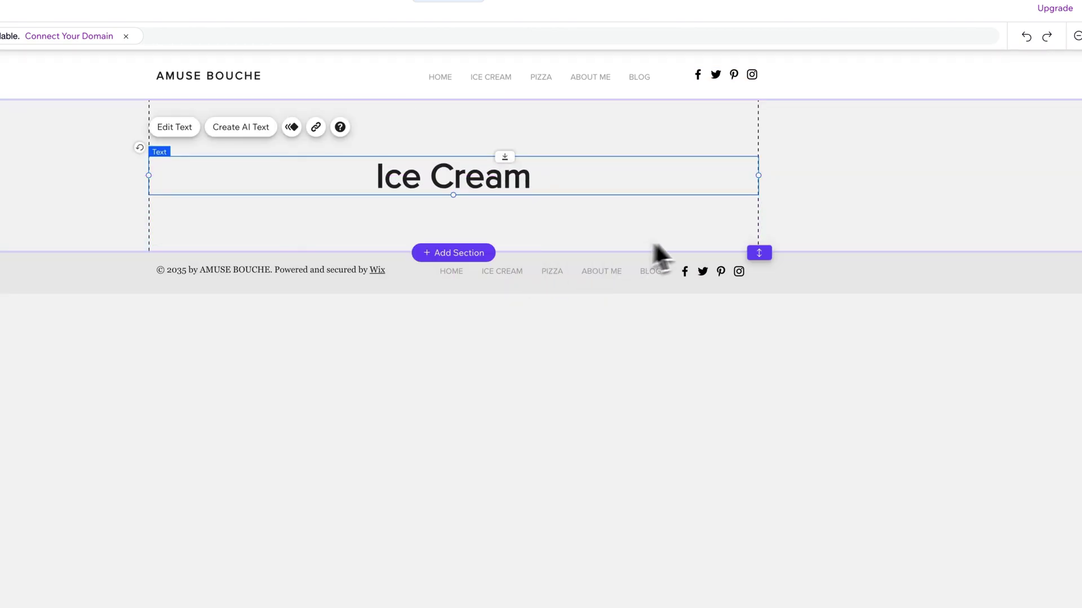
{"action": "left_click", "coordinate": [462, 253]}
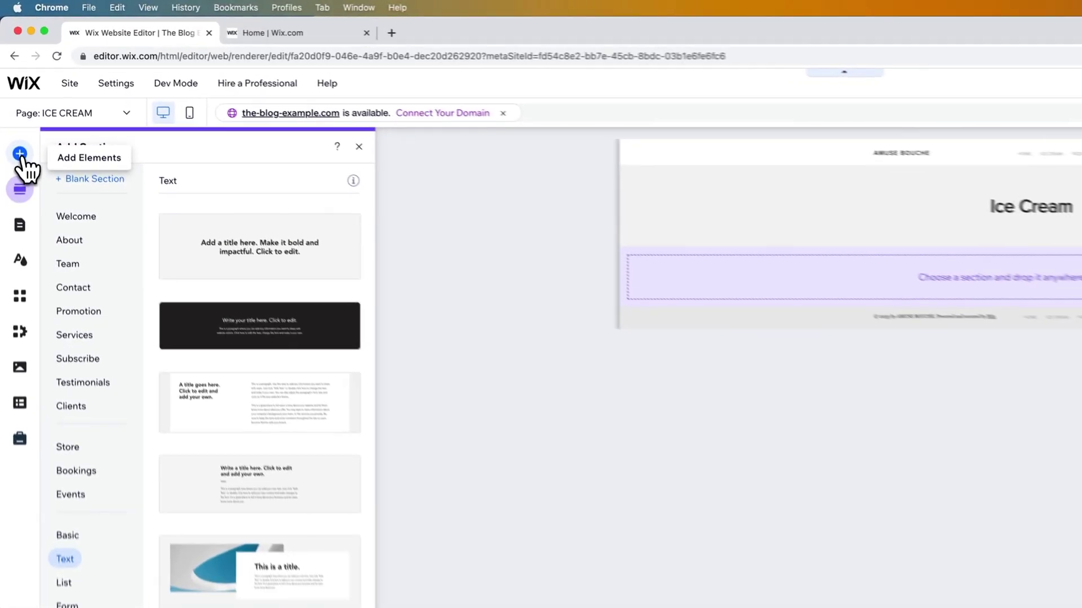
Step: Add the first Blog Post List (Large) layout below the Ice Cream title
{"action": "left_click", "coordinate": [22, 159]}
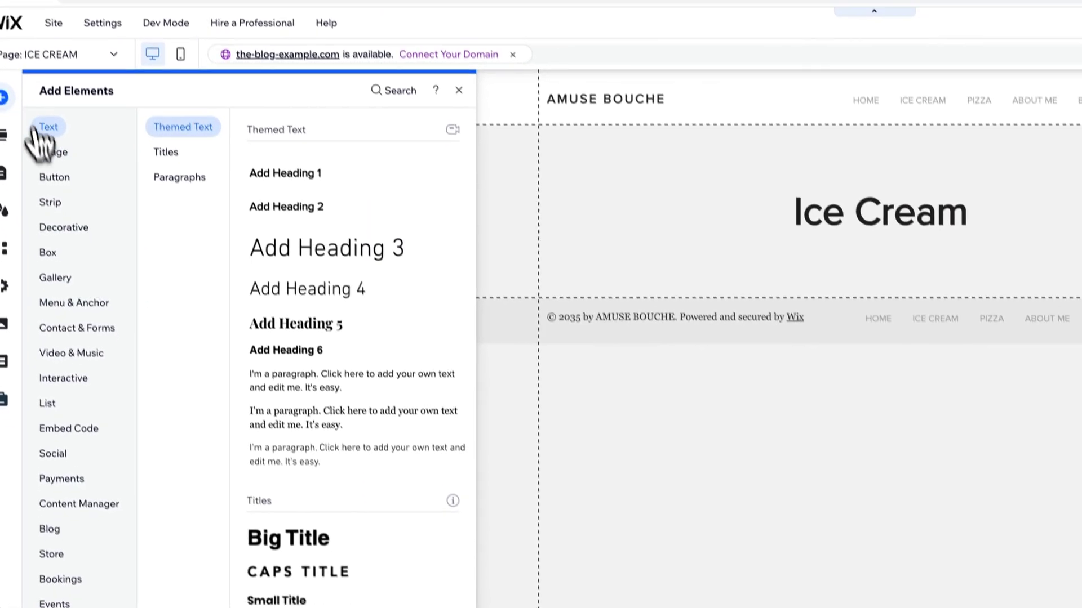
{"action": "left_click", "coordinate": [61, 566]}
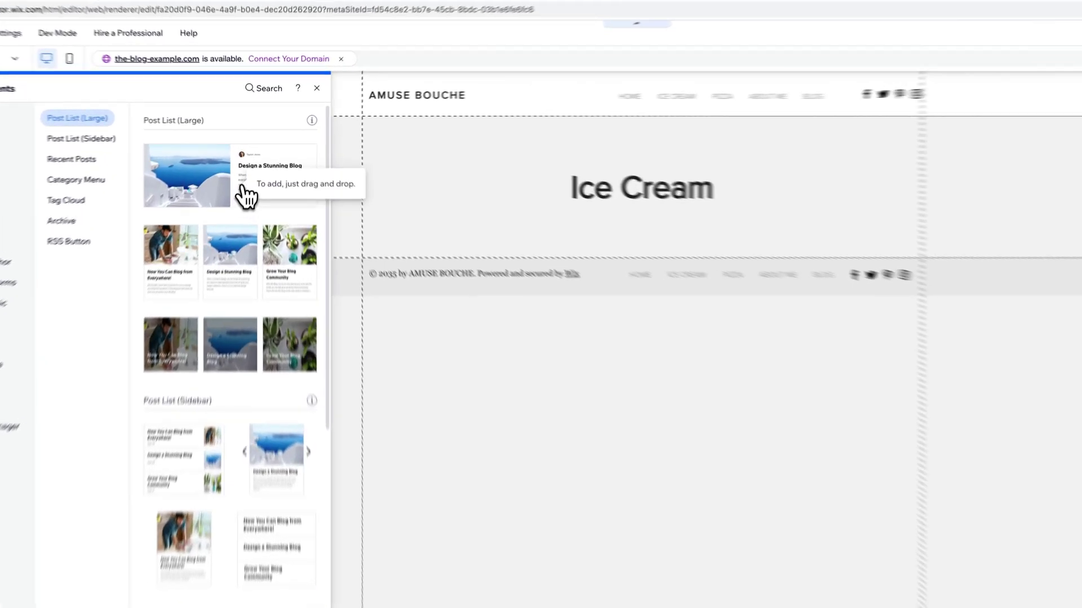
{"action": "left_click", "coordinate": [243, 189]}
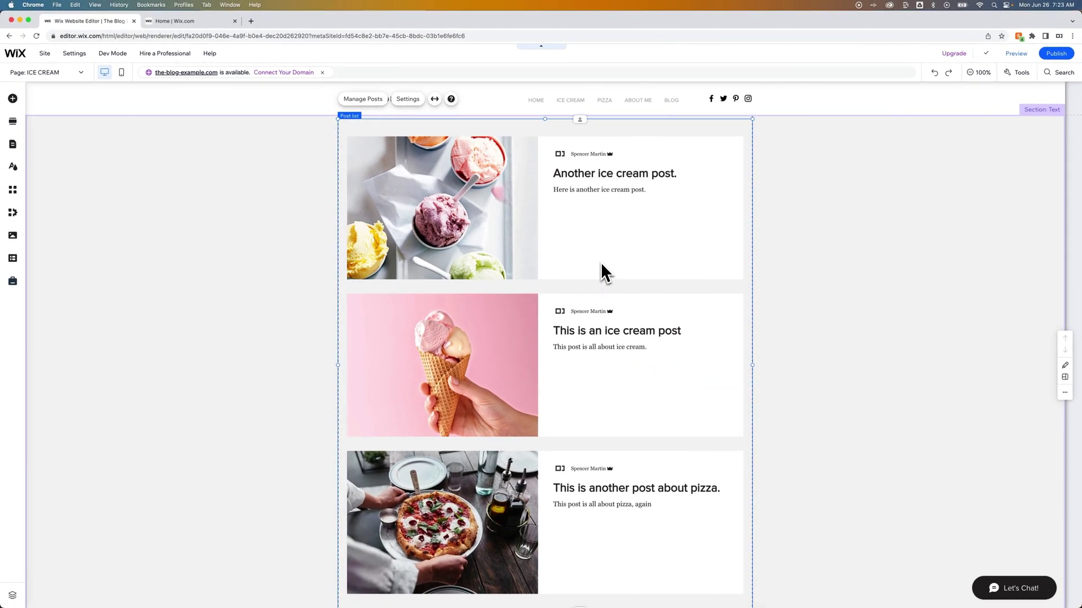
Step: Place a title text section above the post list and retitle it 'Ice Cream'
{"action": "scroll", "coordinate": [601, 262], "scroll_direction": "down", "scroll_amount": 2}
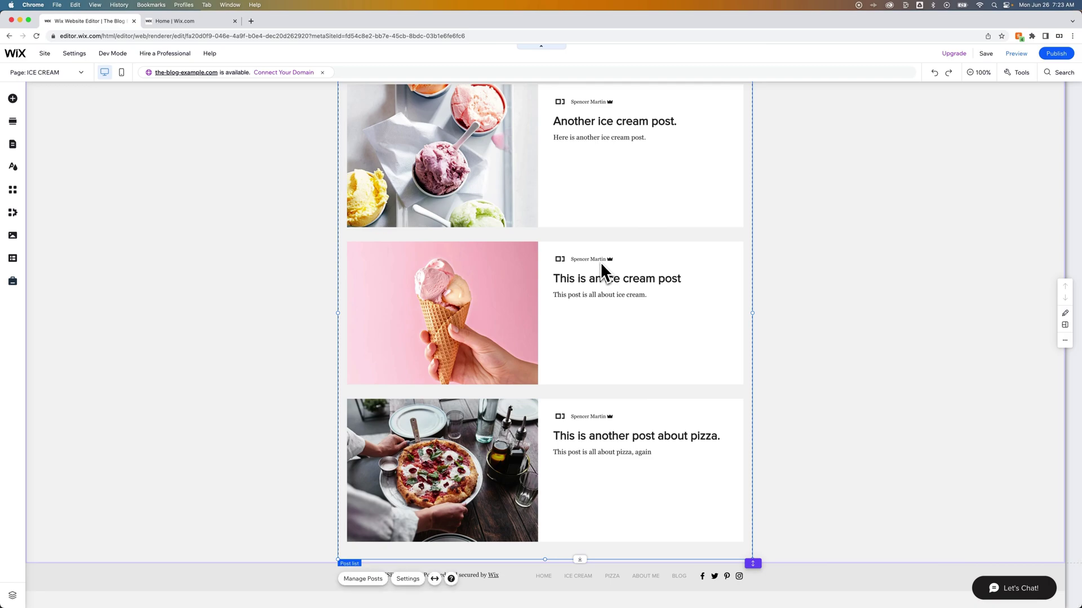
{"action": "scroll", "coordinate": [600, 262], "scroll_direction": "up", "scroll_amount": 2}
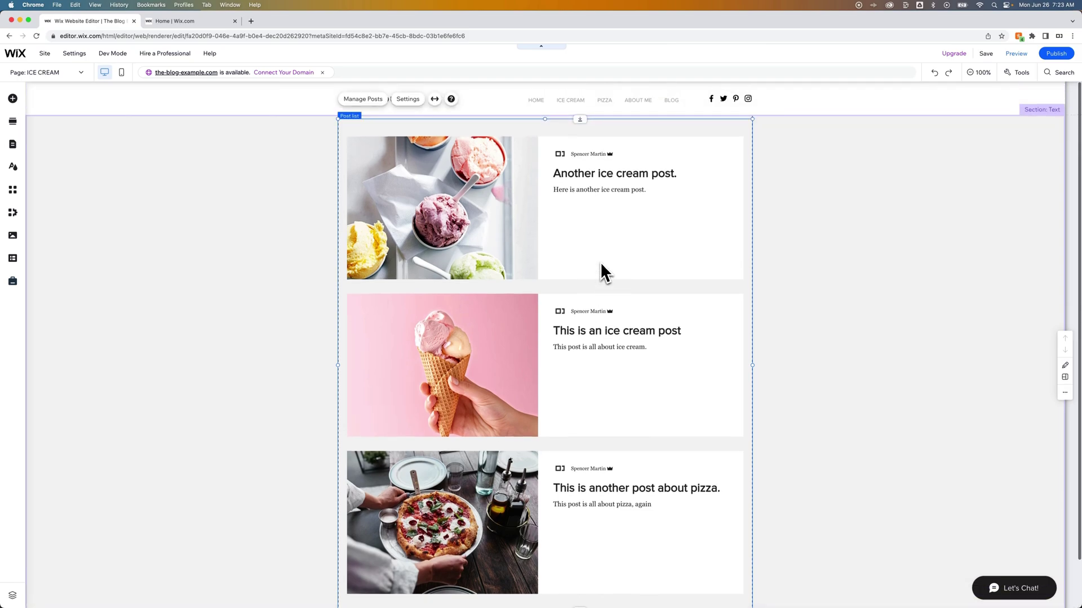
{"action": "left_click", "coordinate": [817, 213]}
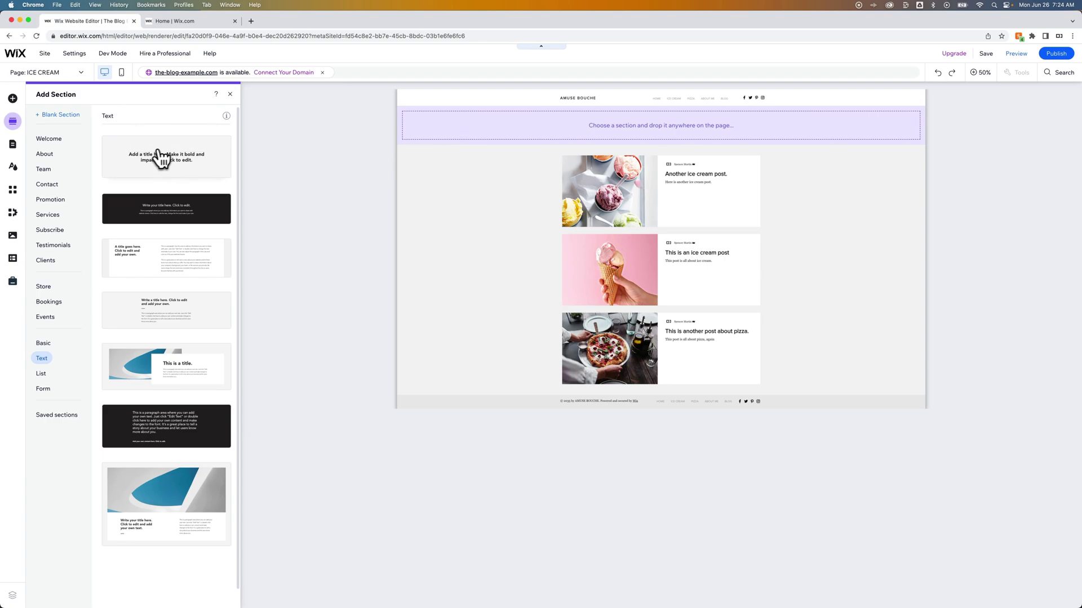
{"action": "left_click_drag", "start_coordinate": [151, 163], "coordinate": [672, 137]}
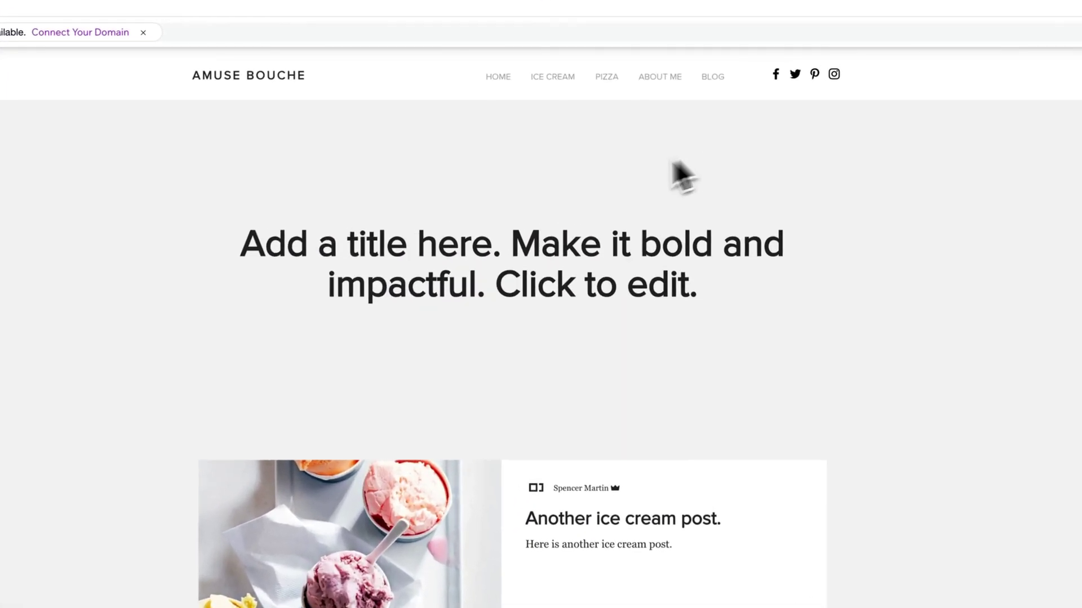
{"action": "left_click", "coordinate": [555, 255]}
{"action": "double_click", "coordinate": [558, 252]}
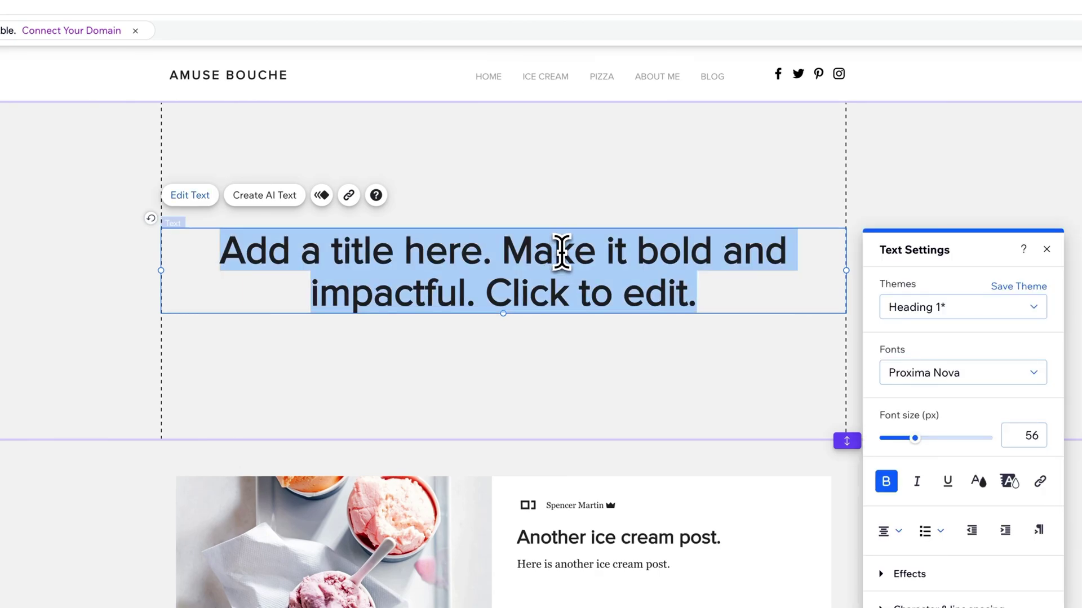
{"action": "key", "text": "BackSpace"}
{"action": "type", "text": "Ice Cream"}
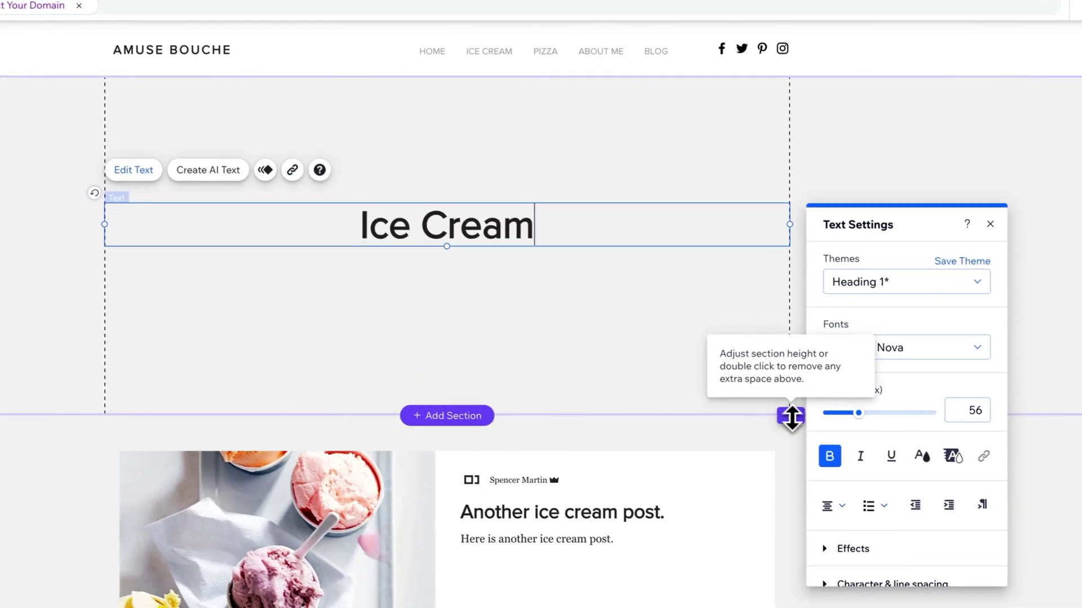
Step: Remove the space under the Ice Cream title, raise it, and select the post list
{"action": "left_click_drag", "start_coordinate": [791, 417], "coordinate": [792, 225]}
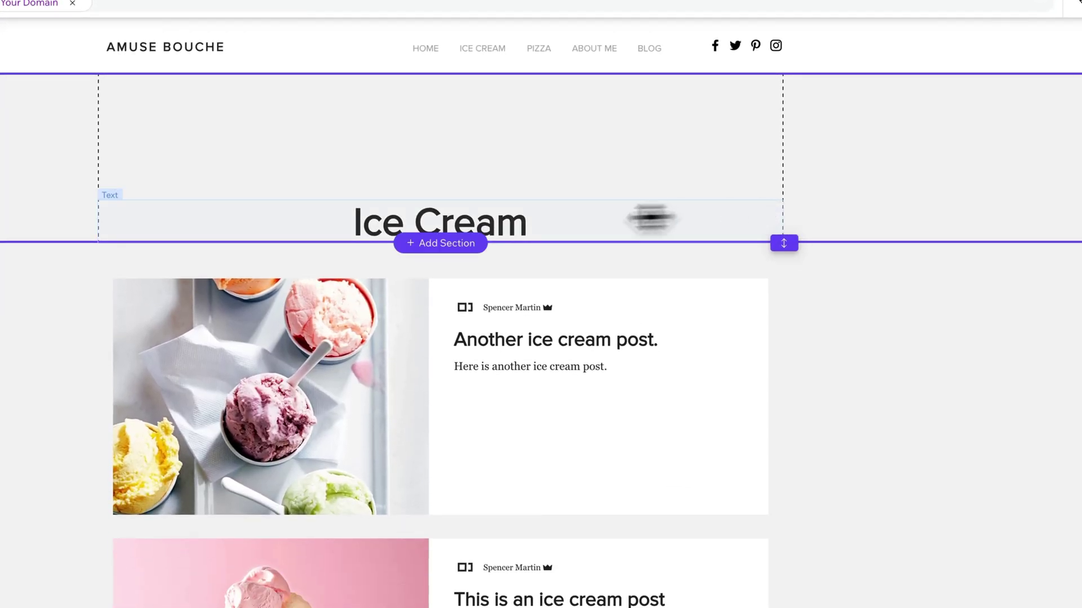
{"action": "left_click_drag", "start_coordinate": [449, 220], "coordinate": [488, 164]}
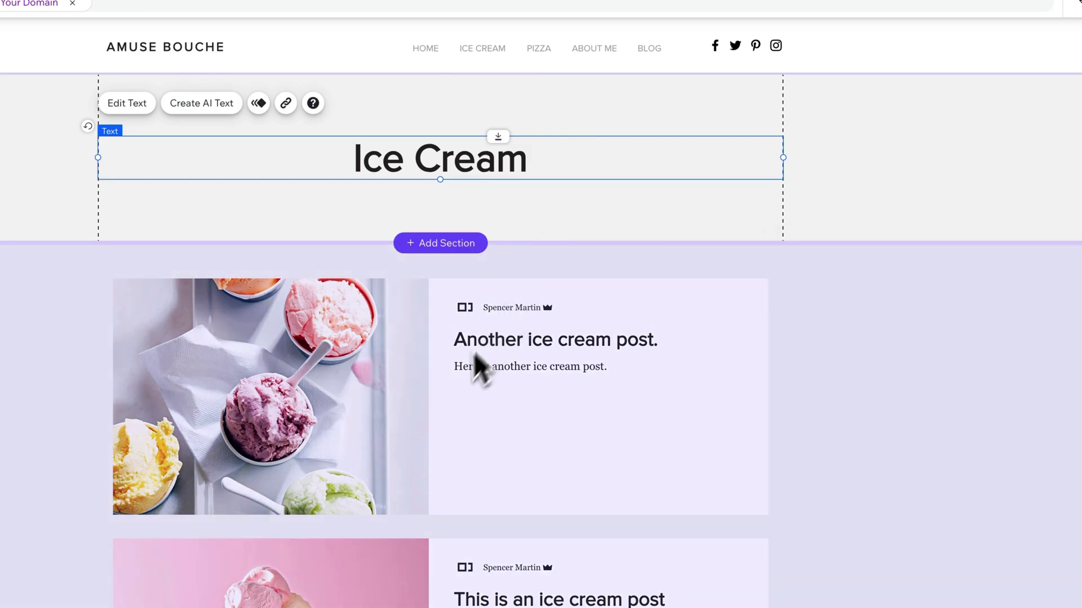
{"action": "left_click", "coordinate": [476, 367]}
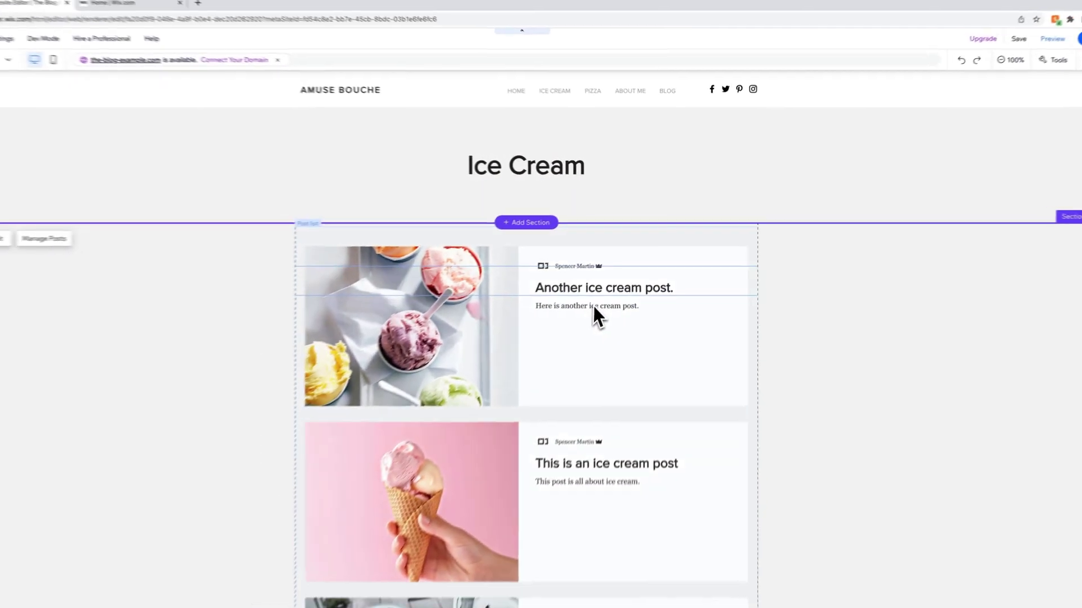
{"action": "scroll", "coordinate": [616, 338], "scroll_direction": "down", "scroll_amount": 1}
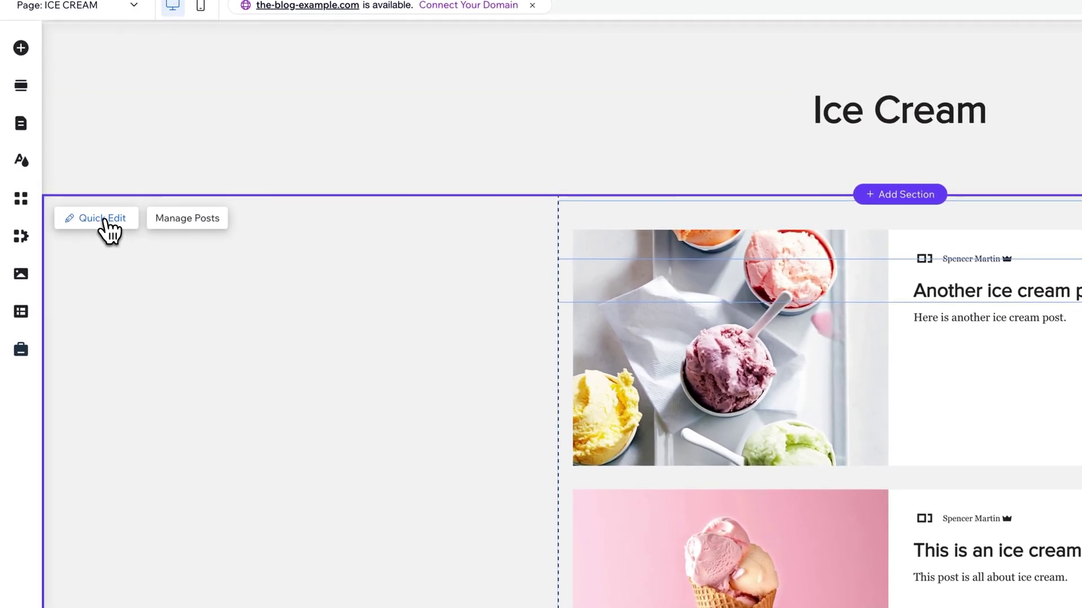
Step: Filter the post list in its settings to show only the ICE CREAM category
{"action": "left_click", "coordinate": [62, 202]}
{"action": "left_click", "coordinate": [896, 465]}
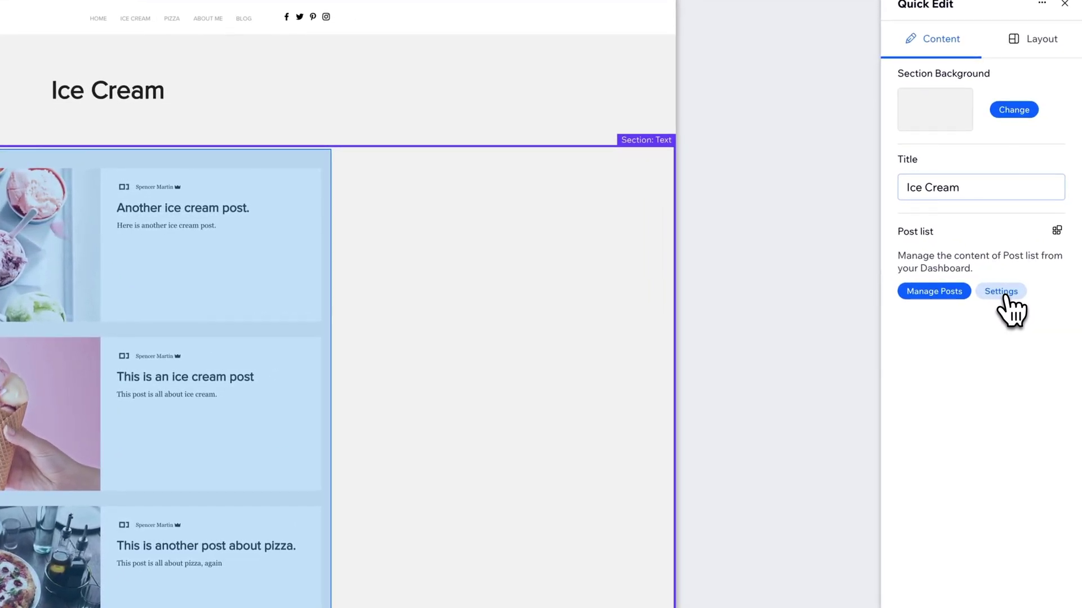
{"action": "left_click", "coordinate": [1006, 297]}
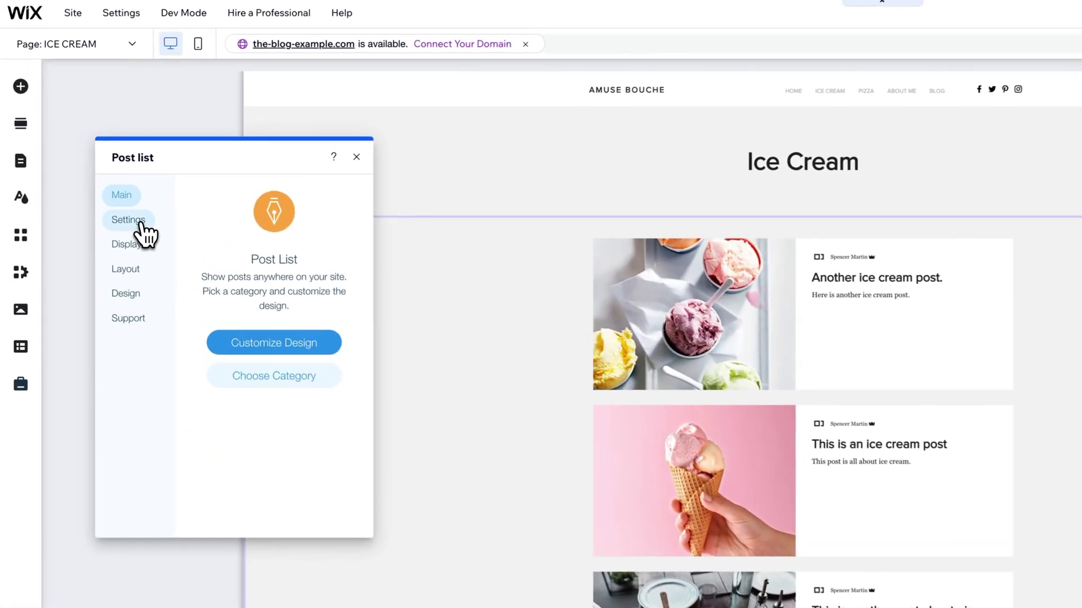
{"action": "left_click", "coordinate": [59, 180]}
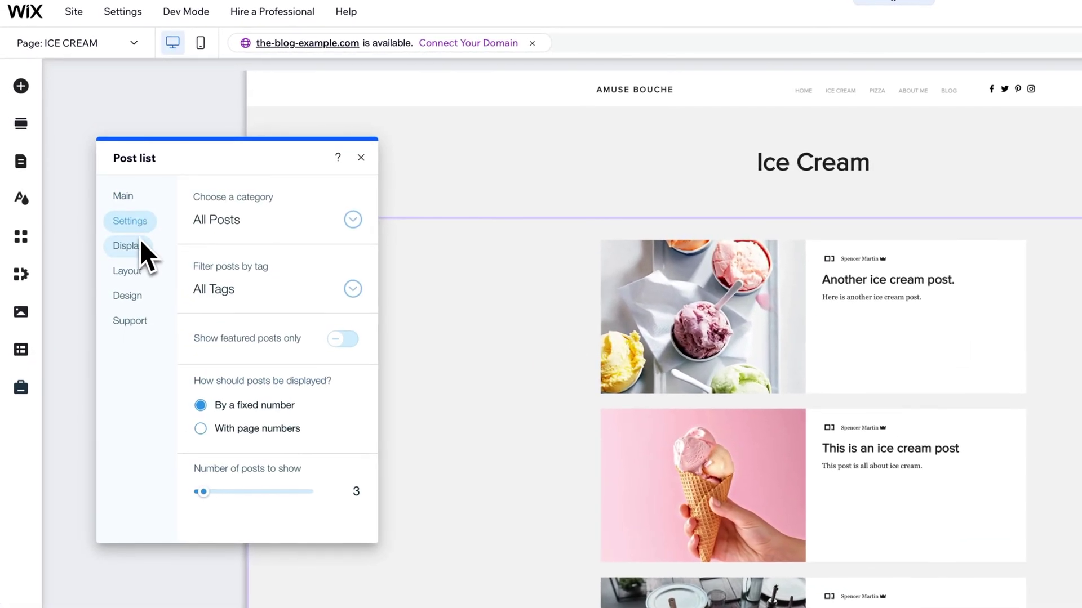
{"action": "left_click", "coordinate": [290, 236]}
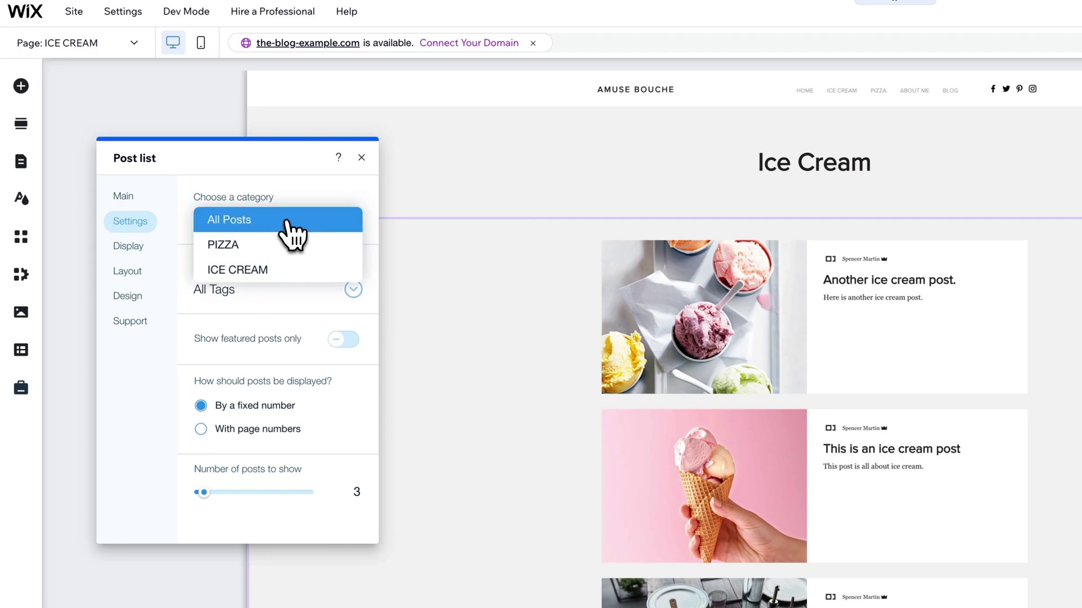
{"action": "left_click", "coordinate": [263, 270]}
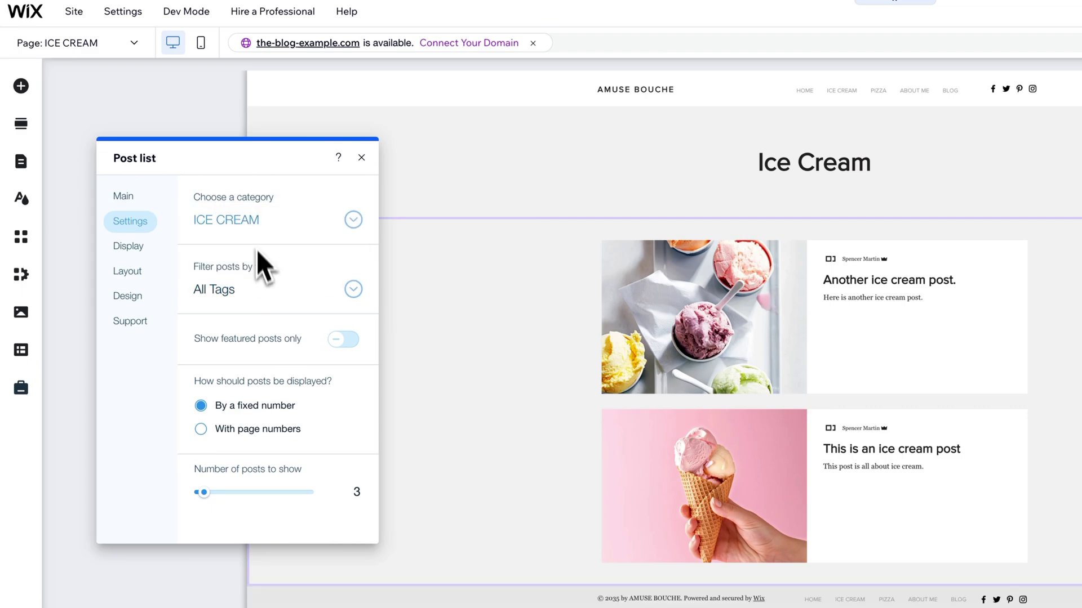
Step: Review display and layout options, keeping publish dates hidden and the Side by Side layout
{"action": "left_click", "coordinate": [147, 253]}
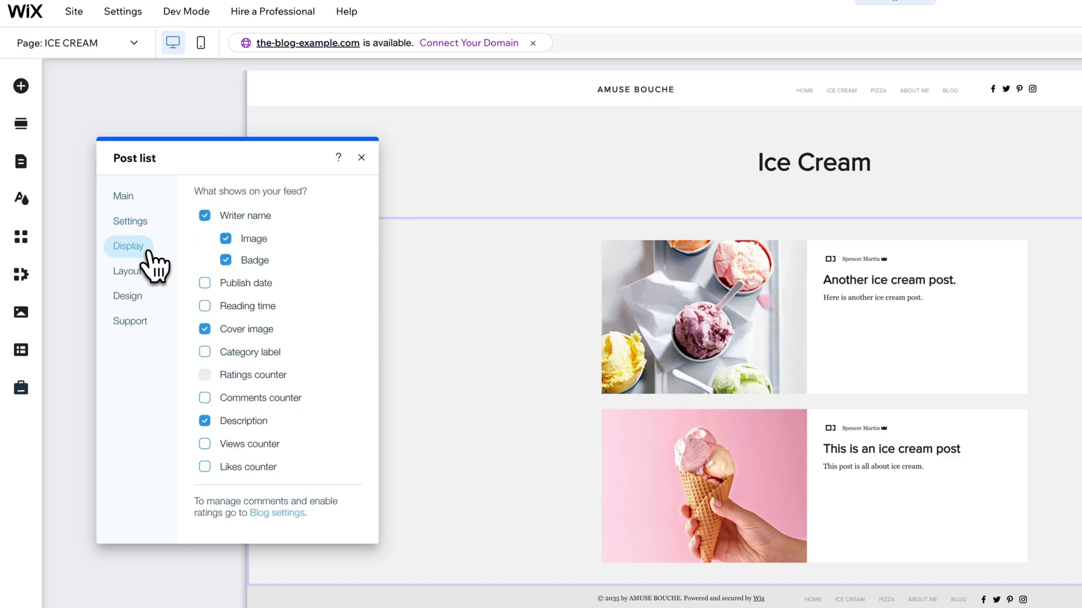
{"action": "left_click", "coordinate": [205, 284]}
{"action": "left_click", "coordinate": [205, 283]}
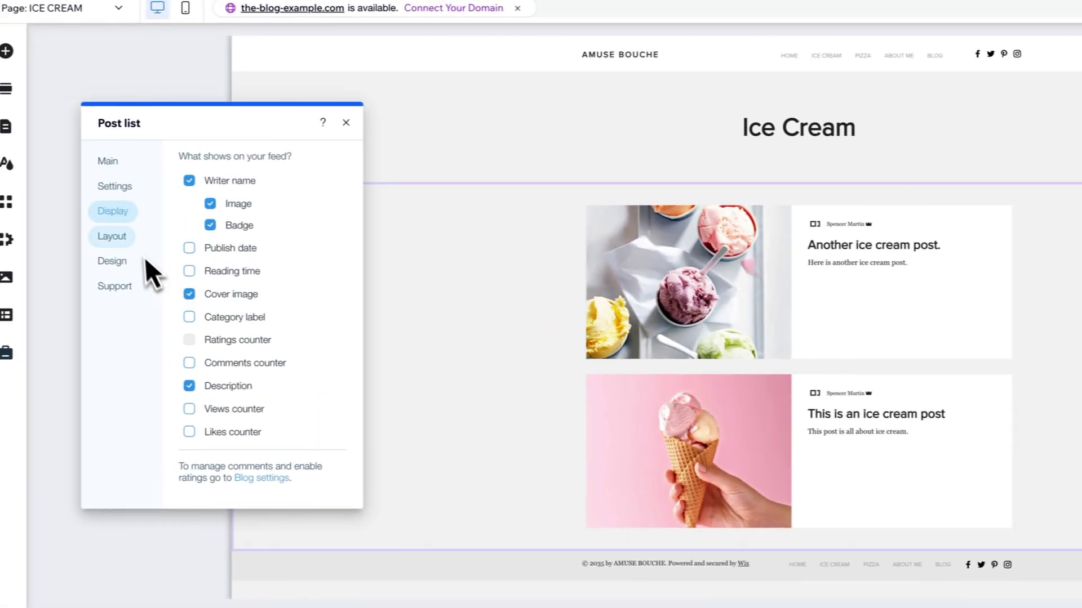
{"action": "left_click", "coordinate": [11, 233]}
{"action": "left_click", "coordinate": [278, 210]}
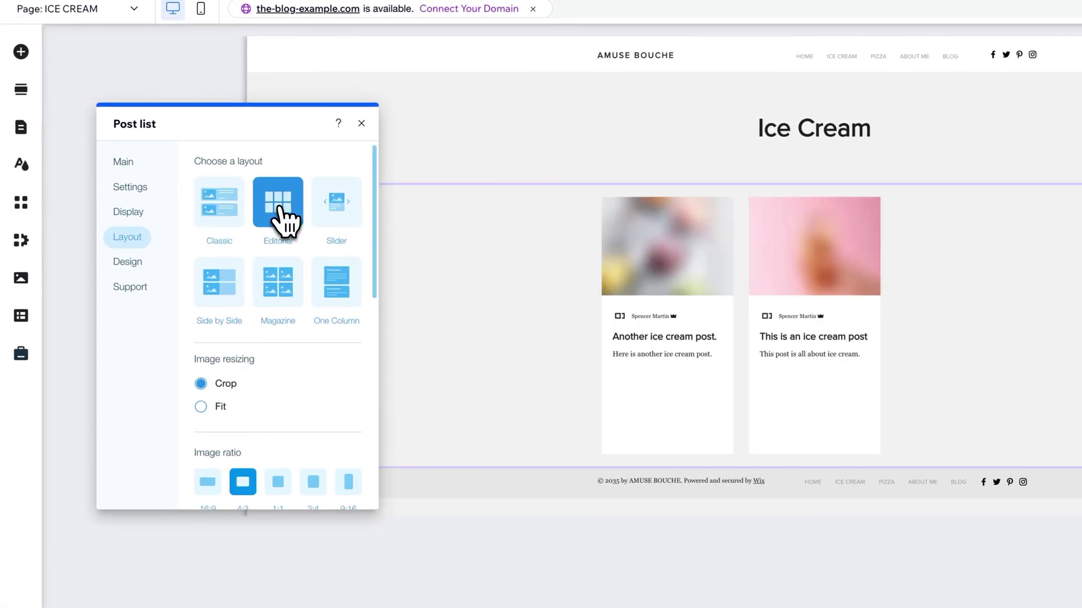
{"action": "left_click", "coordinate": [245, 286]}
{"action": "left_click", "coordinate": [129, 263]}
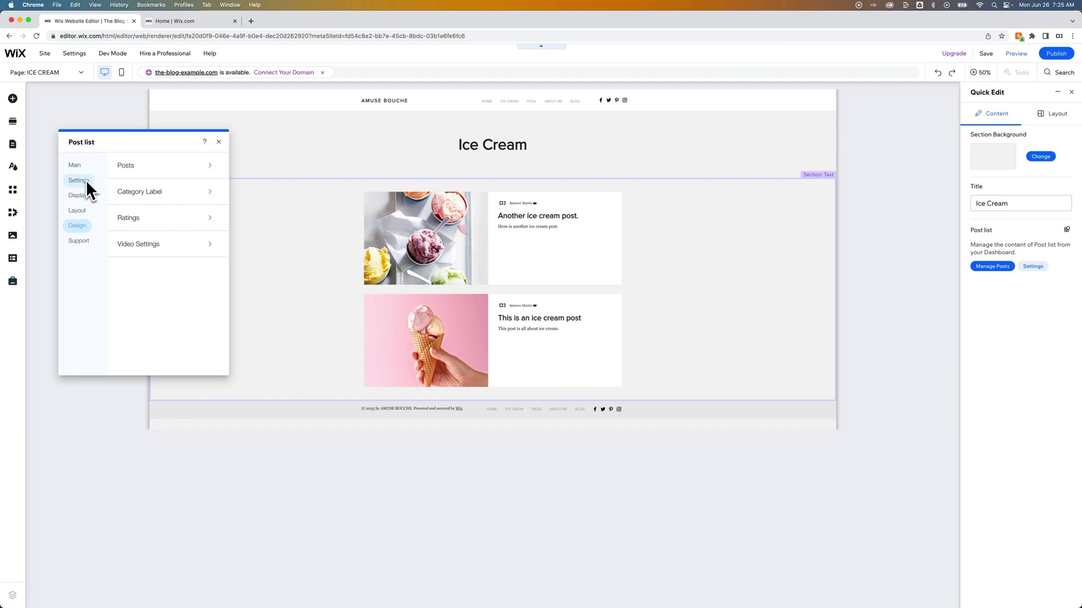
Step: Close the post list settings, then open the live Ice Cream page and 'Another ice cream post.'
{"action": "left_click", "coordinate": [219, 142]}
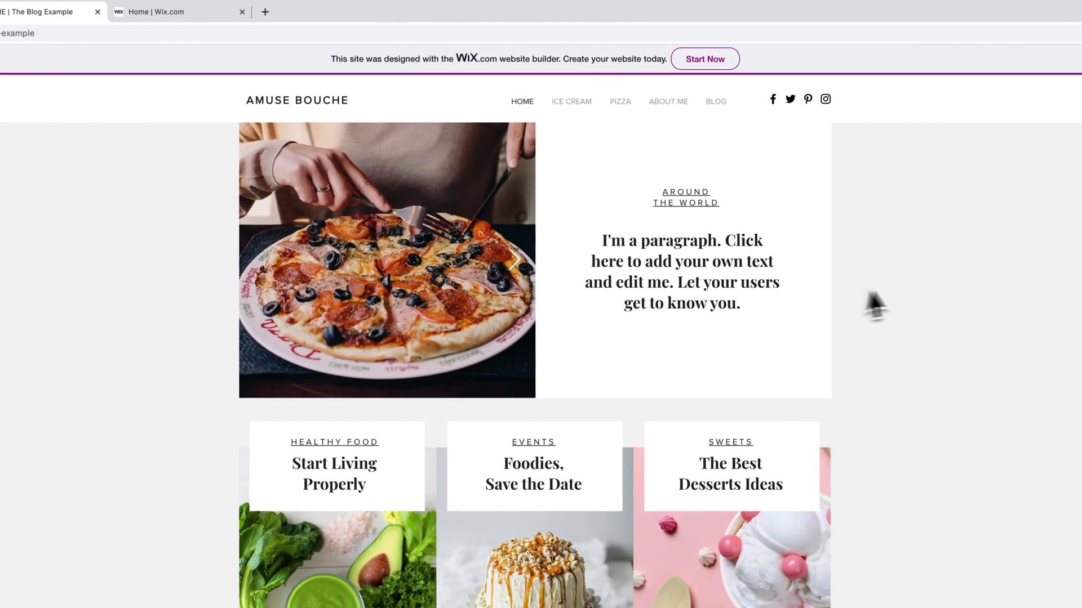
{"action": "left_click", "coordinate": [566, 106]}
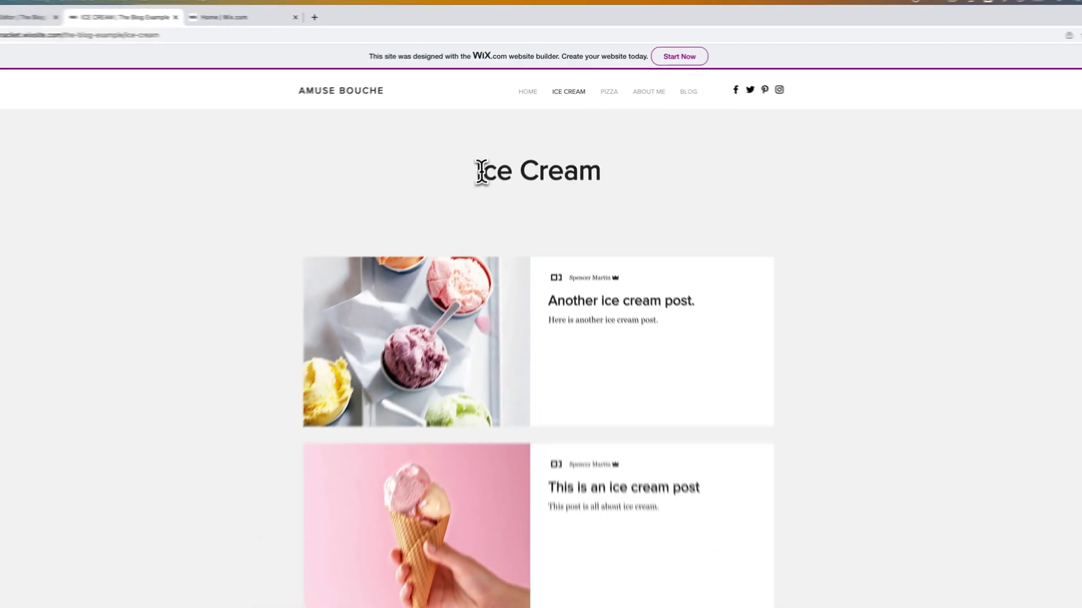
{"action": "left_click_drag", "start_coordinate": [478, 171], "coordinate": [621, 171]}
{"action": "left_click", "coordinate": [552, 220]}
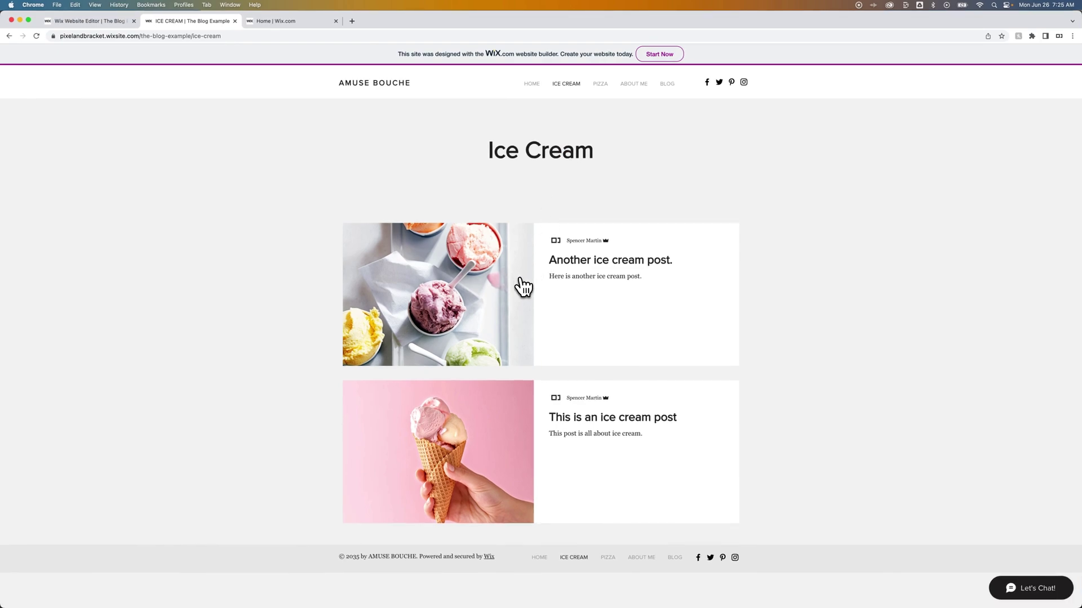
{"action": "left_click", "coordinate": [521, 282]}
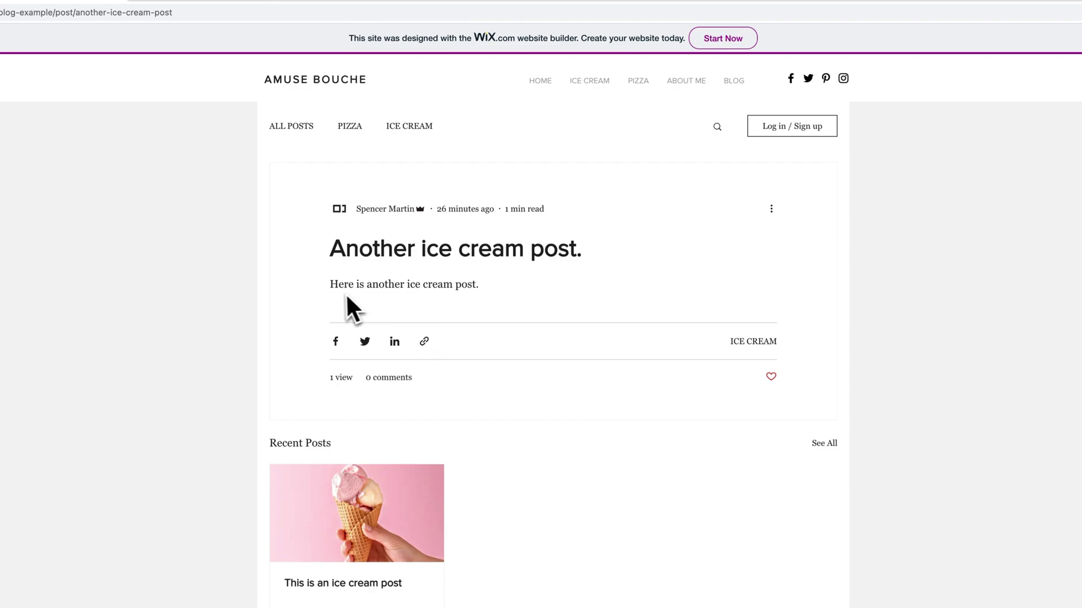
Step: View the ICE CREAM category listing from the post, then go back to the custom Ice Cream page
{"action": "left_click_drag", "start_coordinate": [335, 289], "coordinate": [461, 295]}
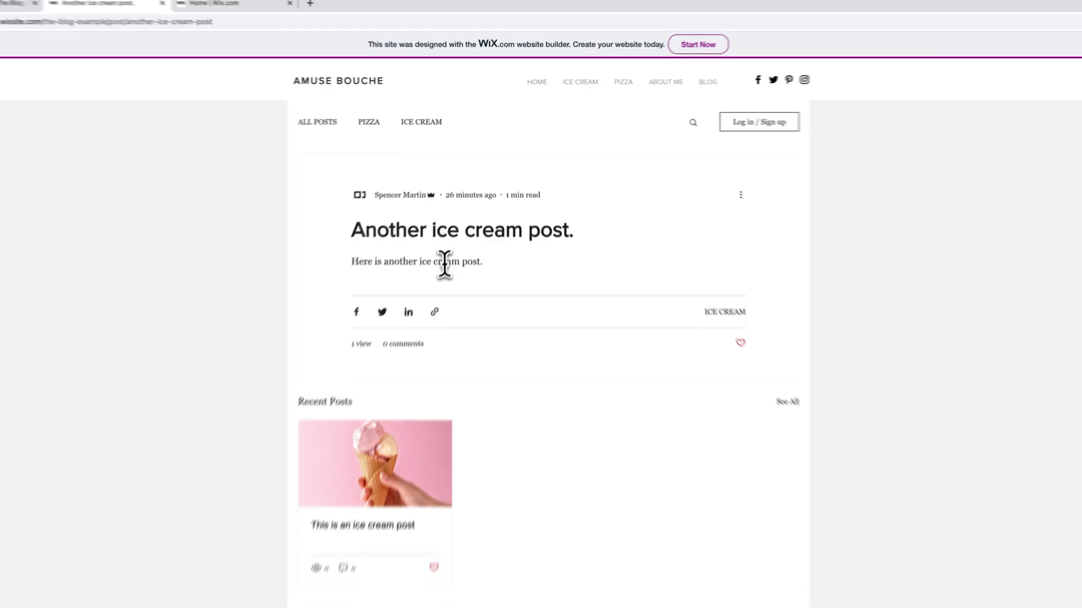
{"action": "left_click", "coordinate": [360, 289]}
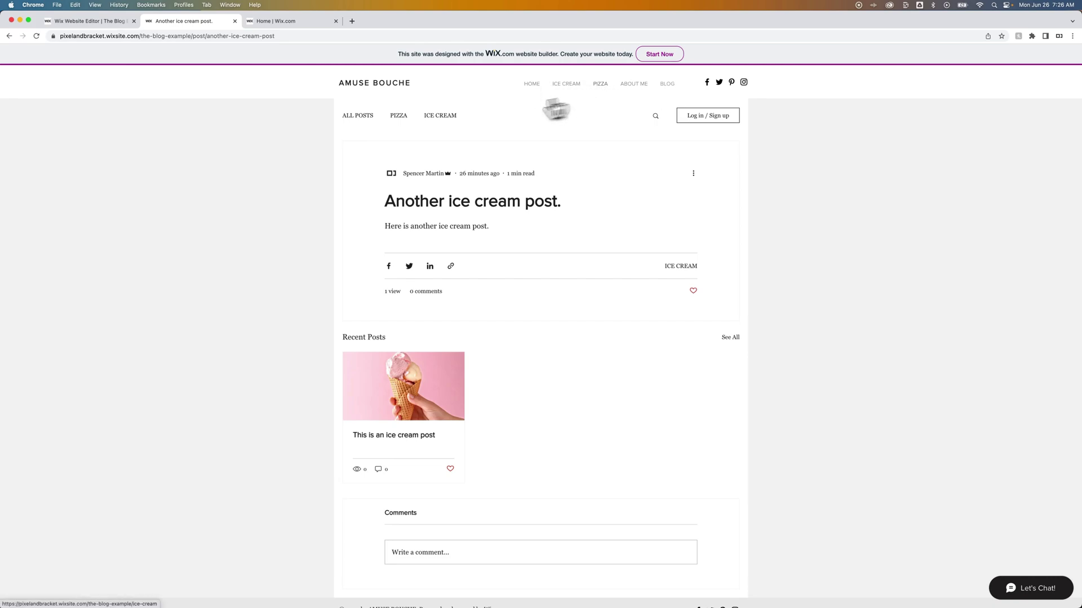
{"action": "left_click", "coordinate": [429, 129]}
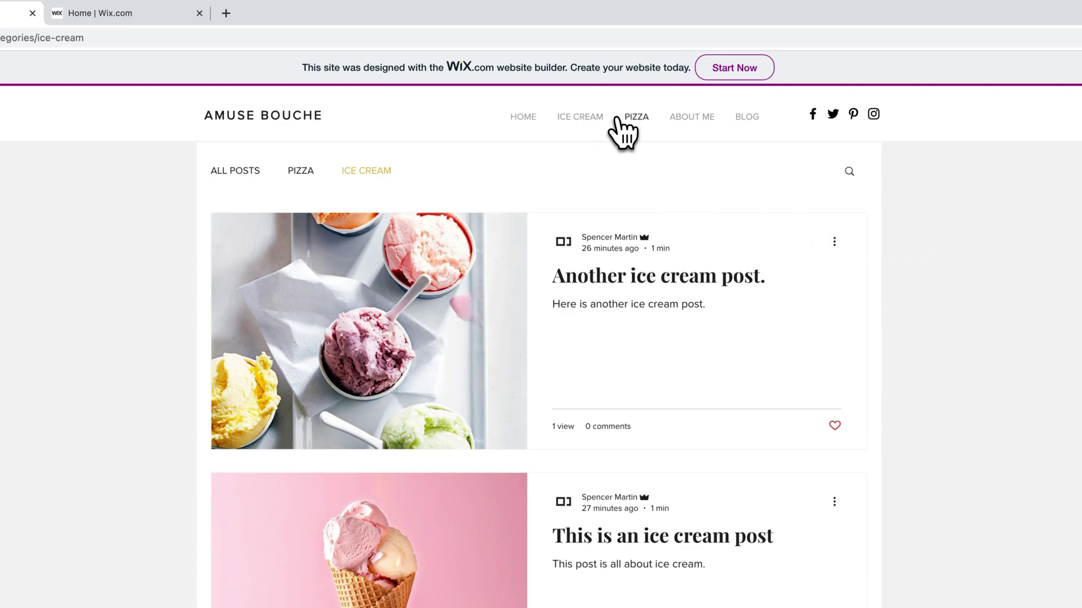
{"action": "left_click", "coordinate": [583, 119]}
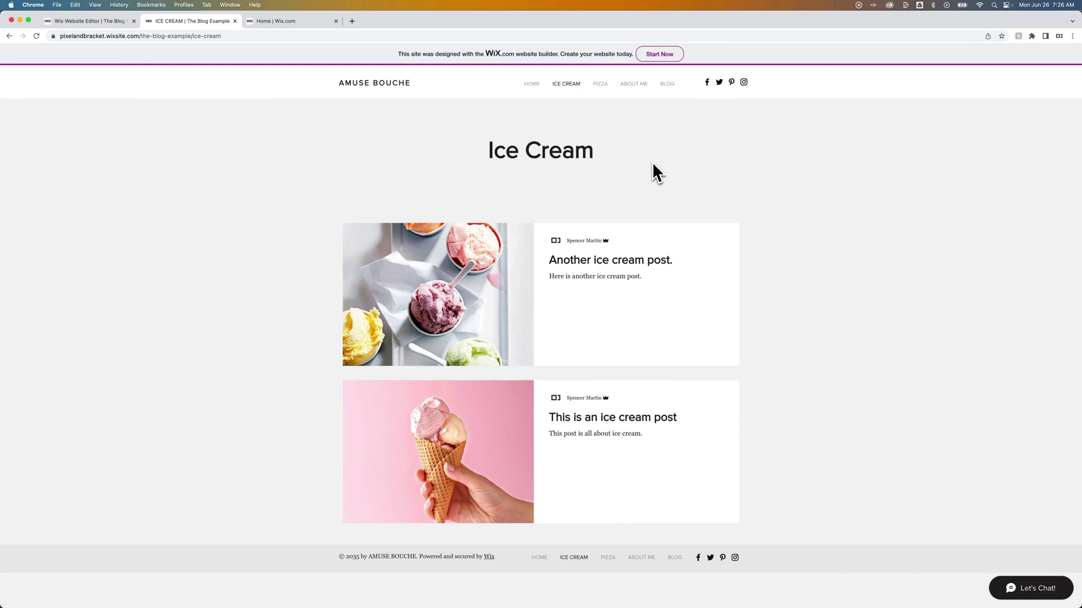
Step: Back in the editor, close the Congratulations and mobile prompts and show Pages & Menu
{"action": "left_click", "coordinate": [113, 25]}
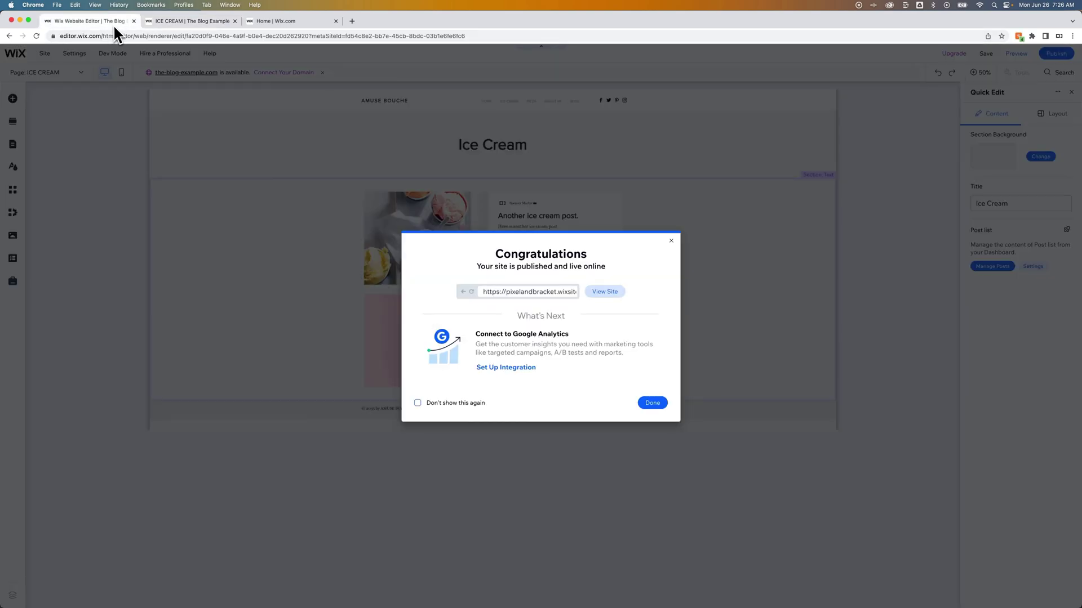
{"action": "left_click", "coordinate": [671, 241]}
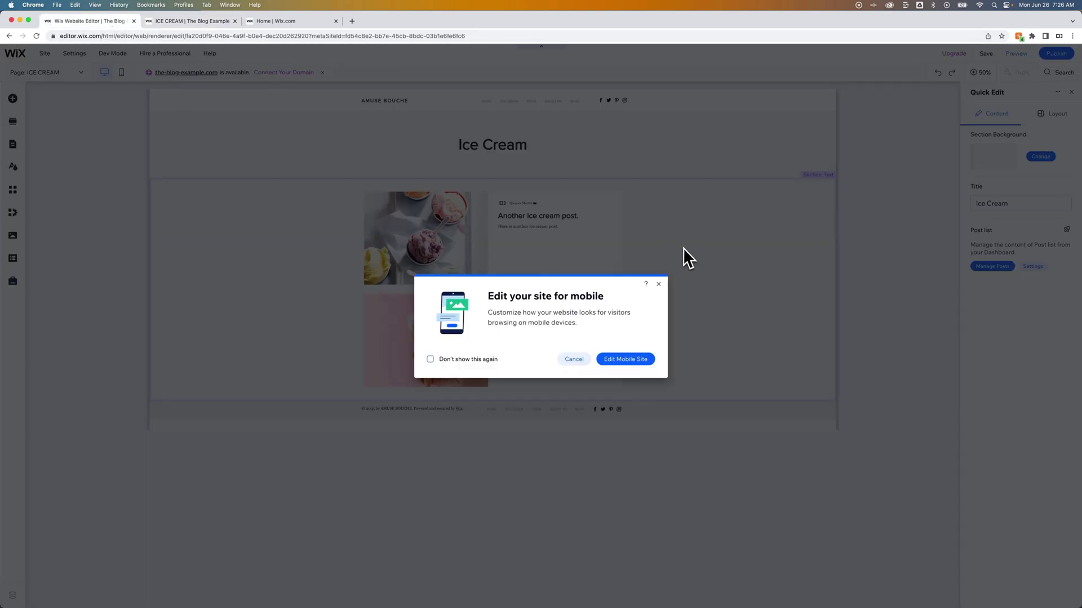
{"action": "left_click", "coordinate": [658, 284]}
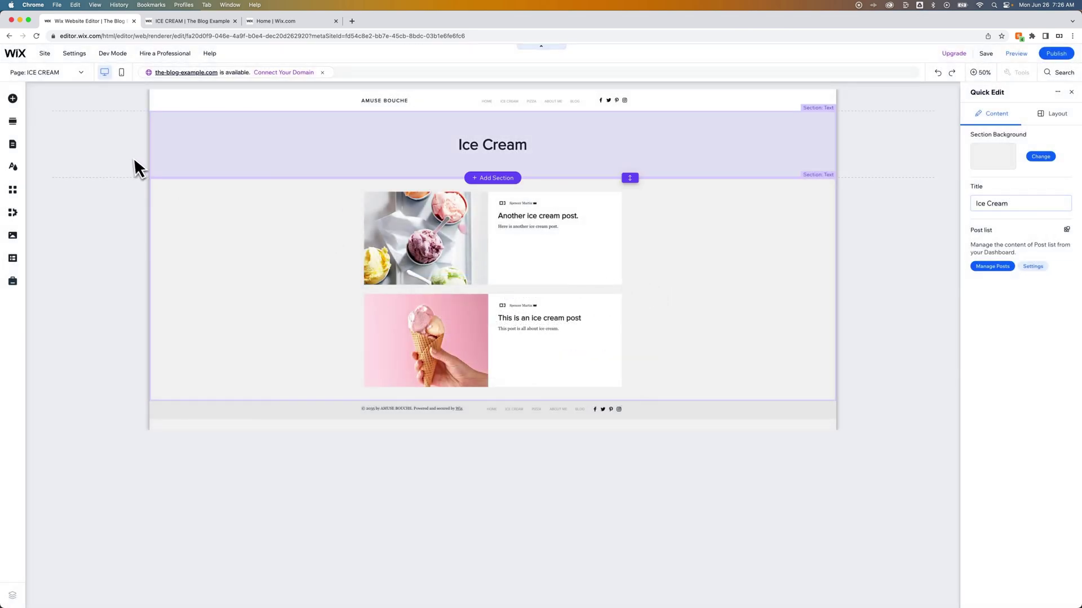
{"action": "left_click", "coordinate": [13, 145]}
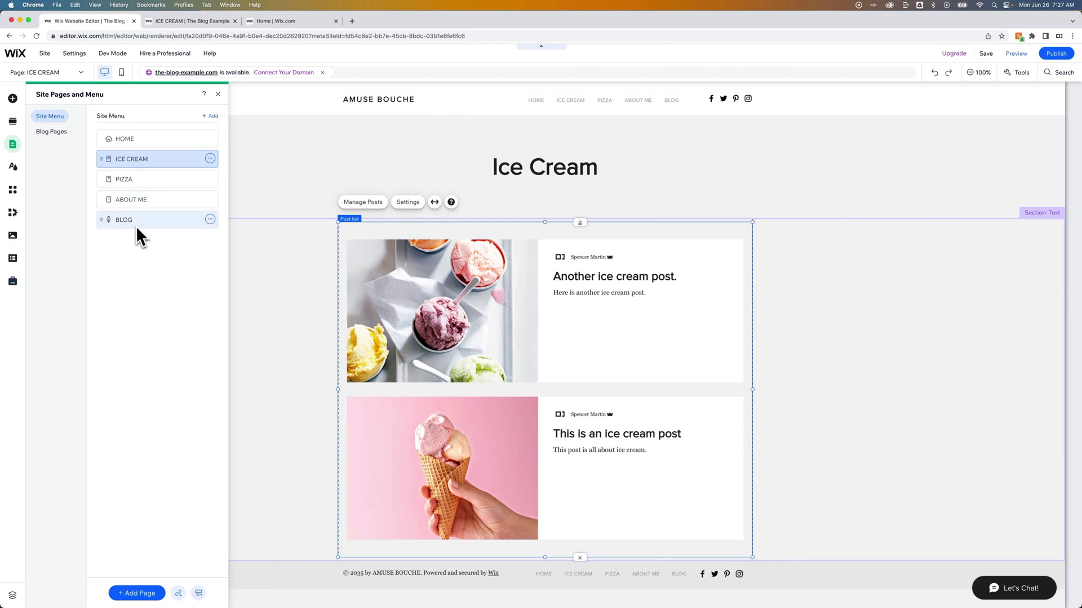
Step: Drag PIZZA and ICE CREAM under BLOG as subpages, then show the Pizza page
{"action": "left_click_drag", "start_coordinate": [135, 179], "coordinate": [138, 183]}
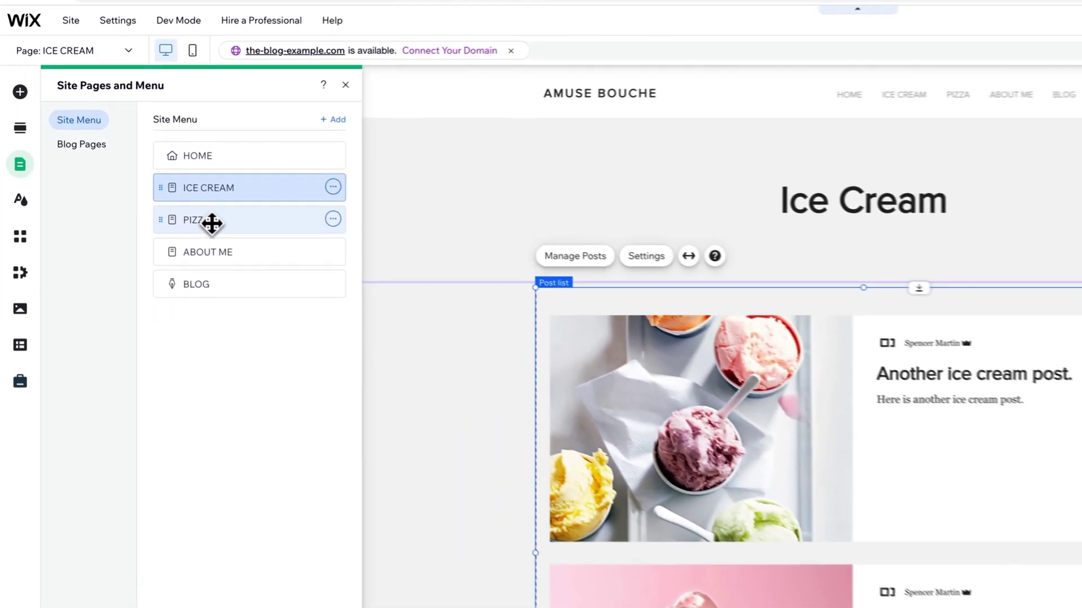
{"action": "left_click_drag", "start_coordinate": [227, 231], "coordinate": [263, 300]}
{"action": "left_click_drag", "start_coordinate": [222, 192], "coordinate": [239, 310]}
{"action": "left_click", "coordinate": [239, 304]}
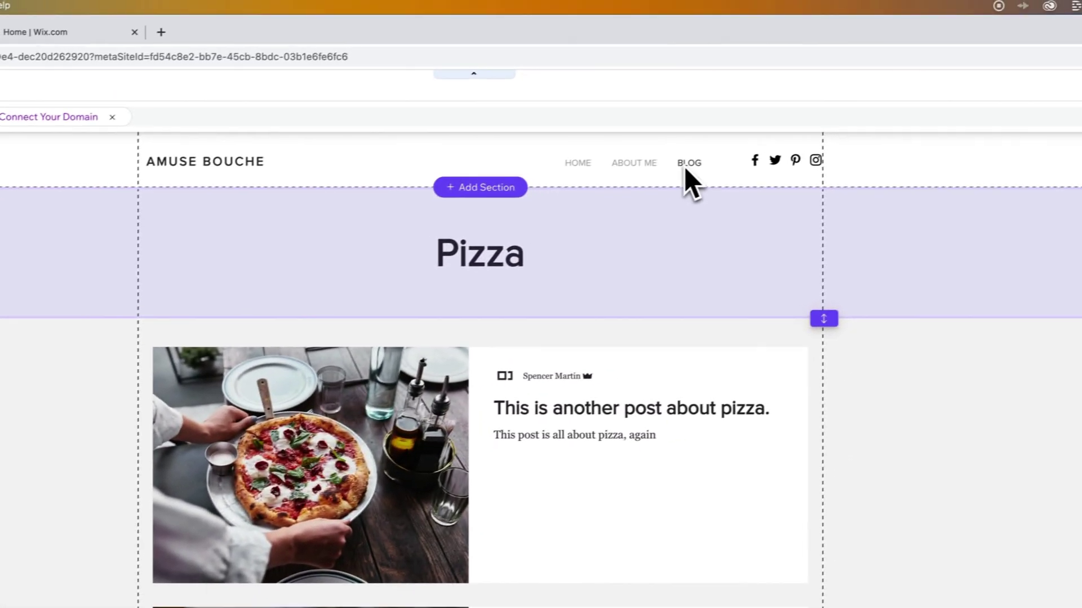